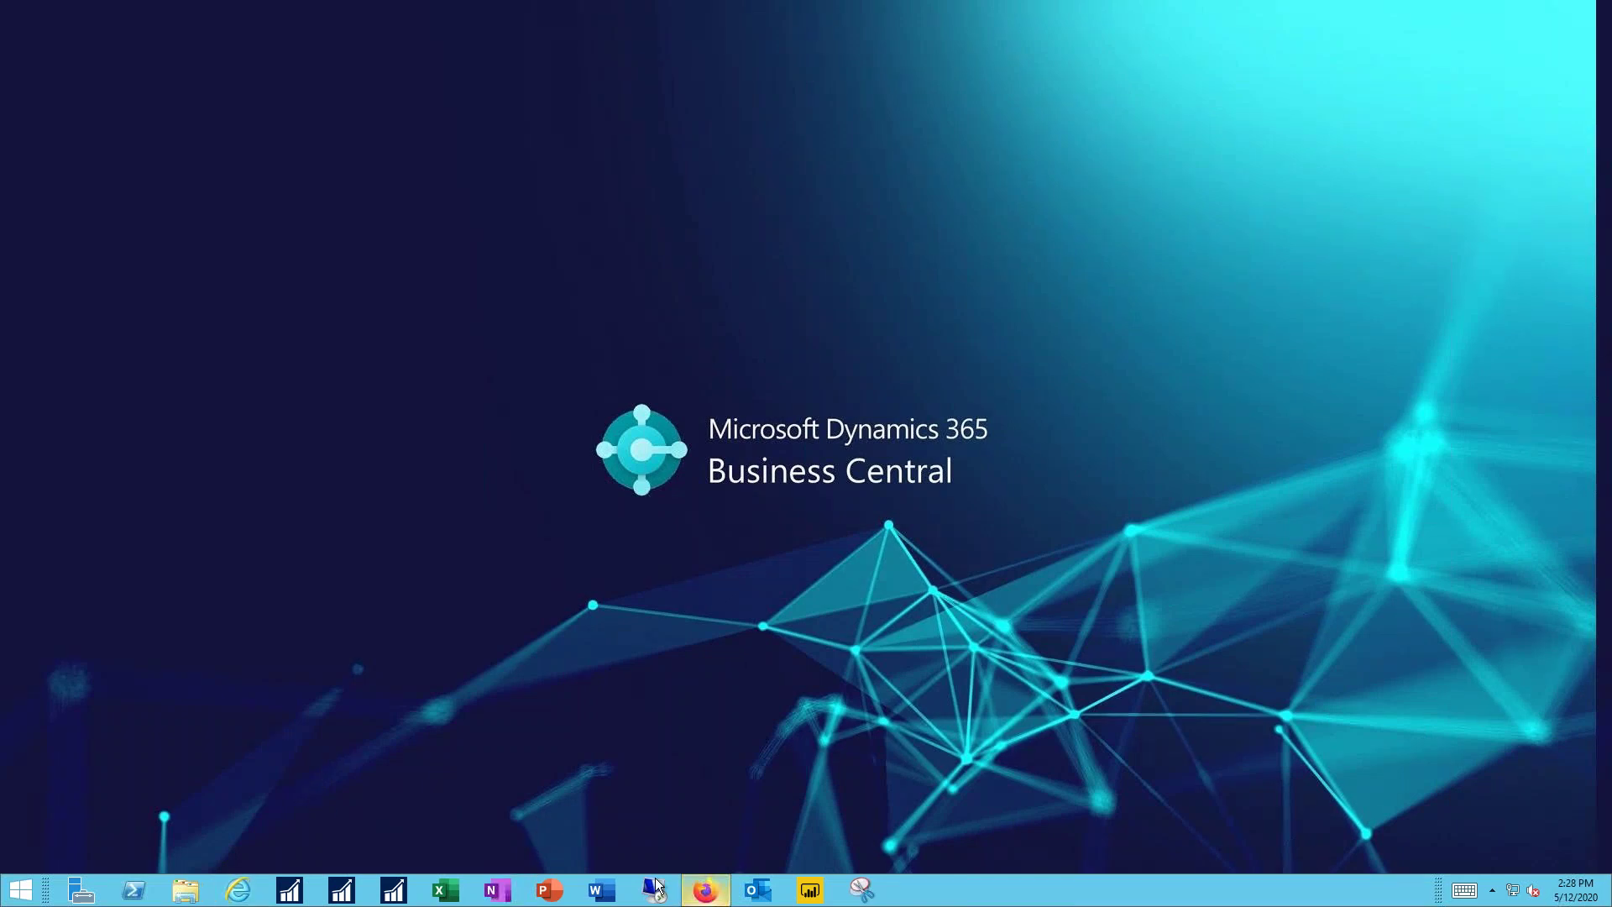
Launch Business Central from the Office 365 home to reach the Cronus USA, Inc. role centre.
left_click(707, 892)
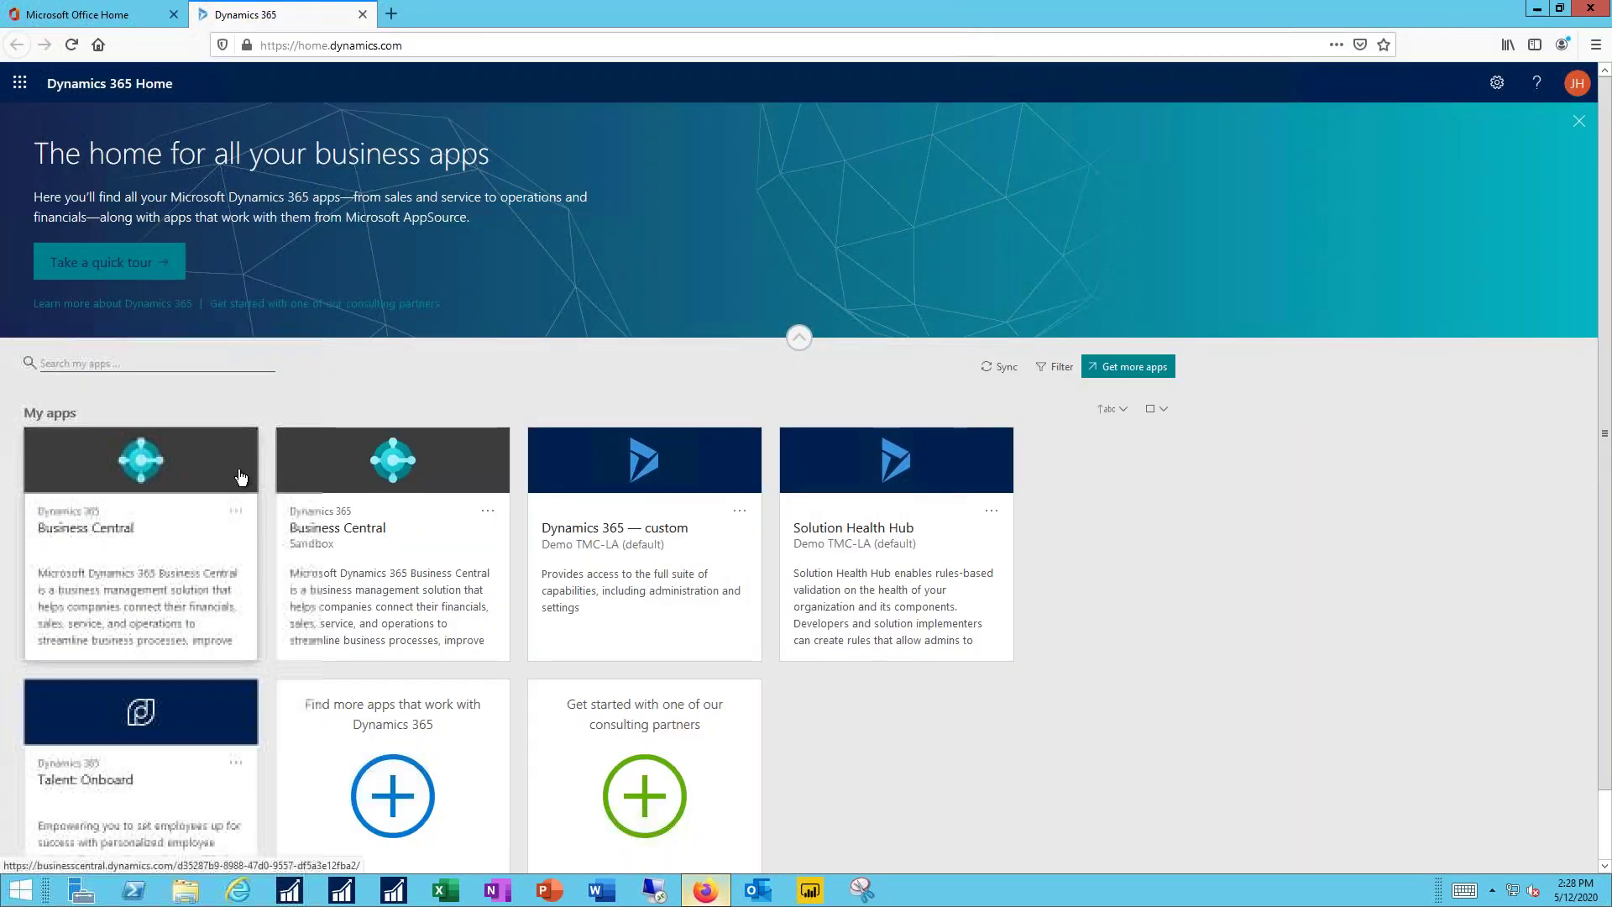
left_click(143, 481)
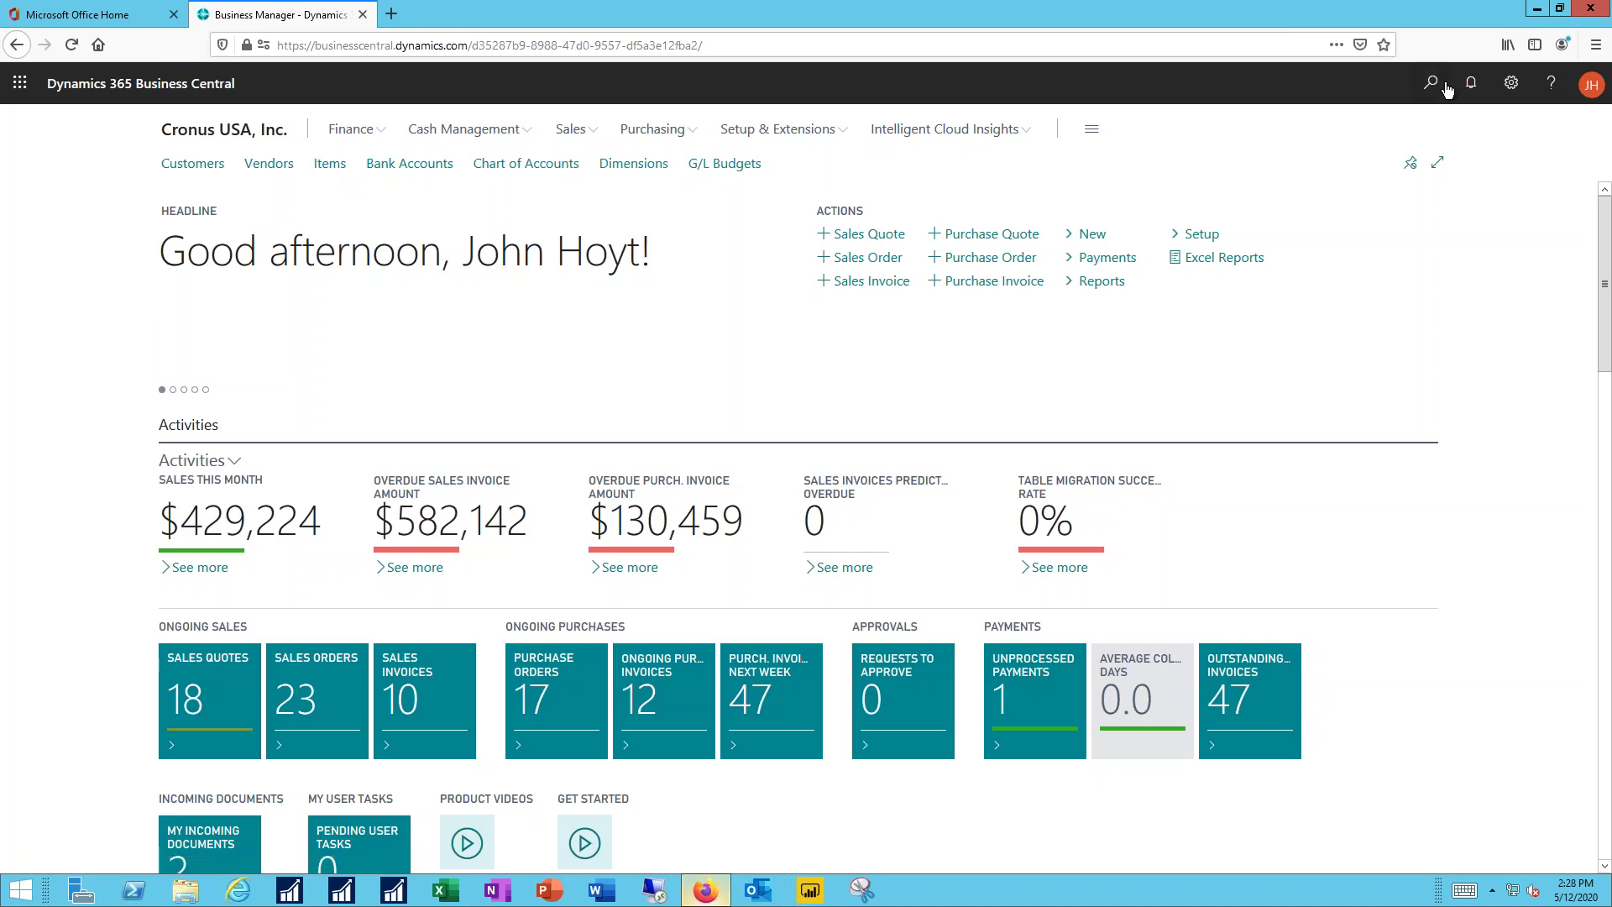
From the Items list, create new item 1072 using the Item No Sales Tax template.
left_click(315, 163)
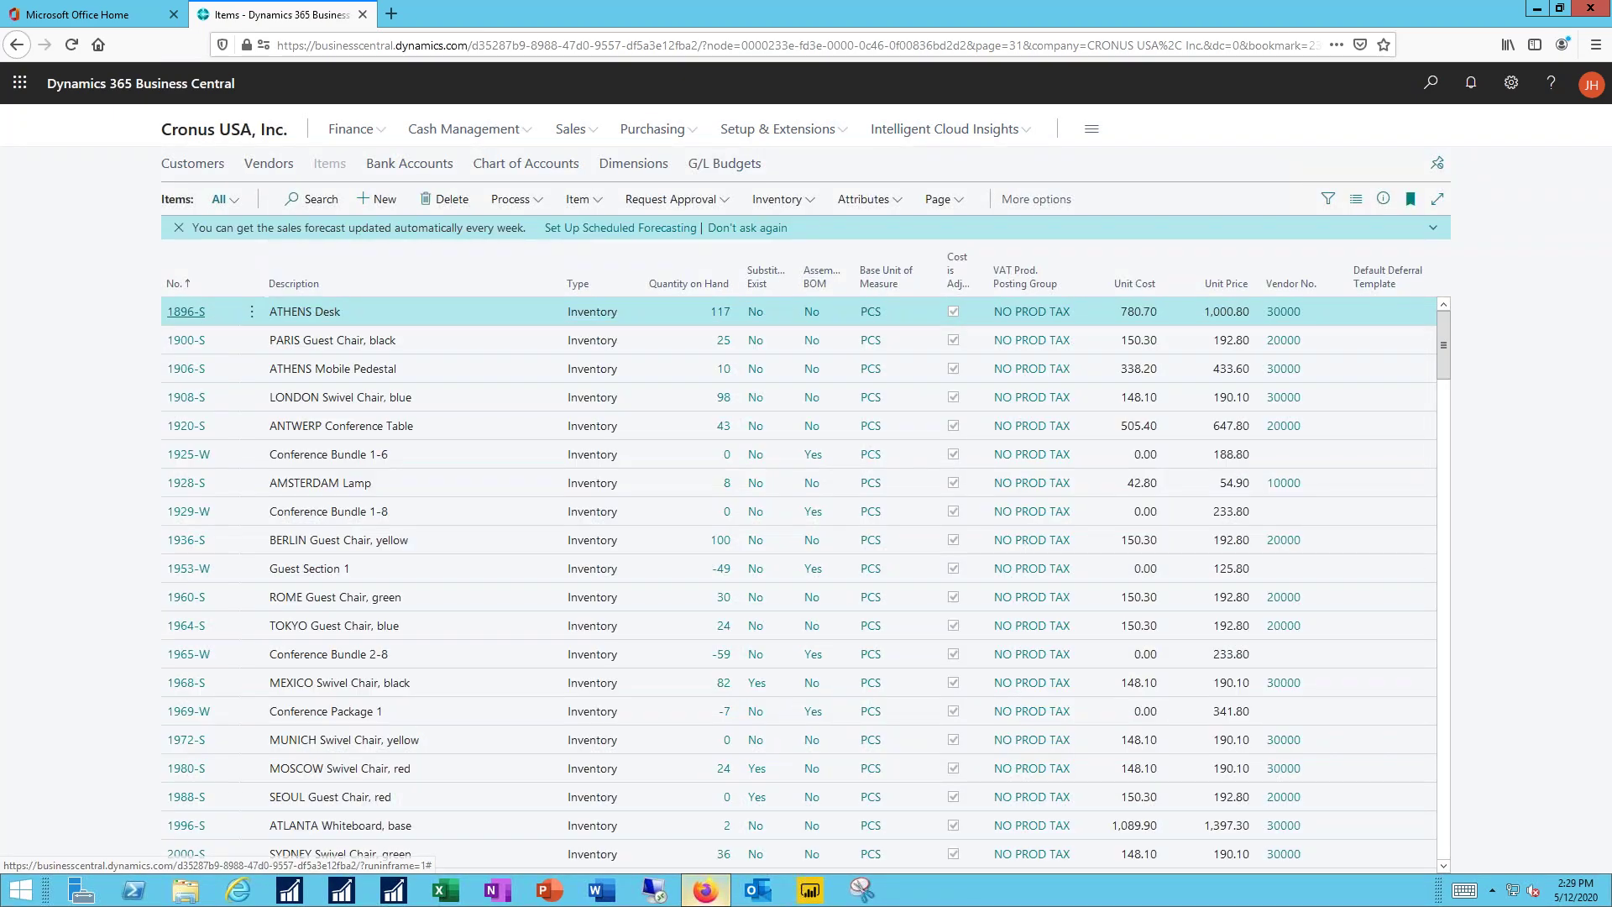
left_click(380, 201)
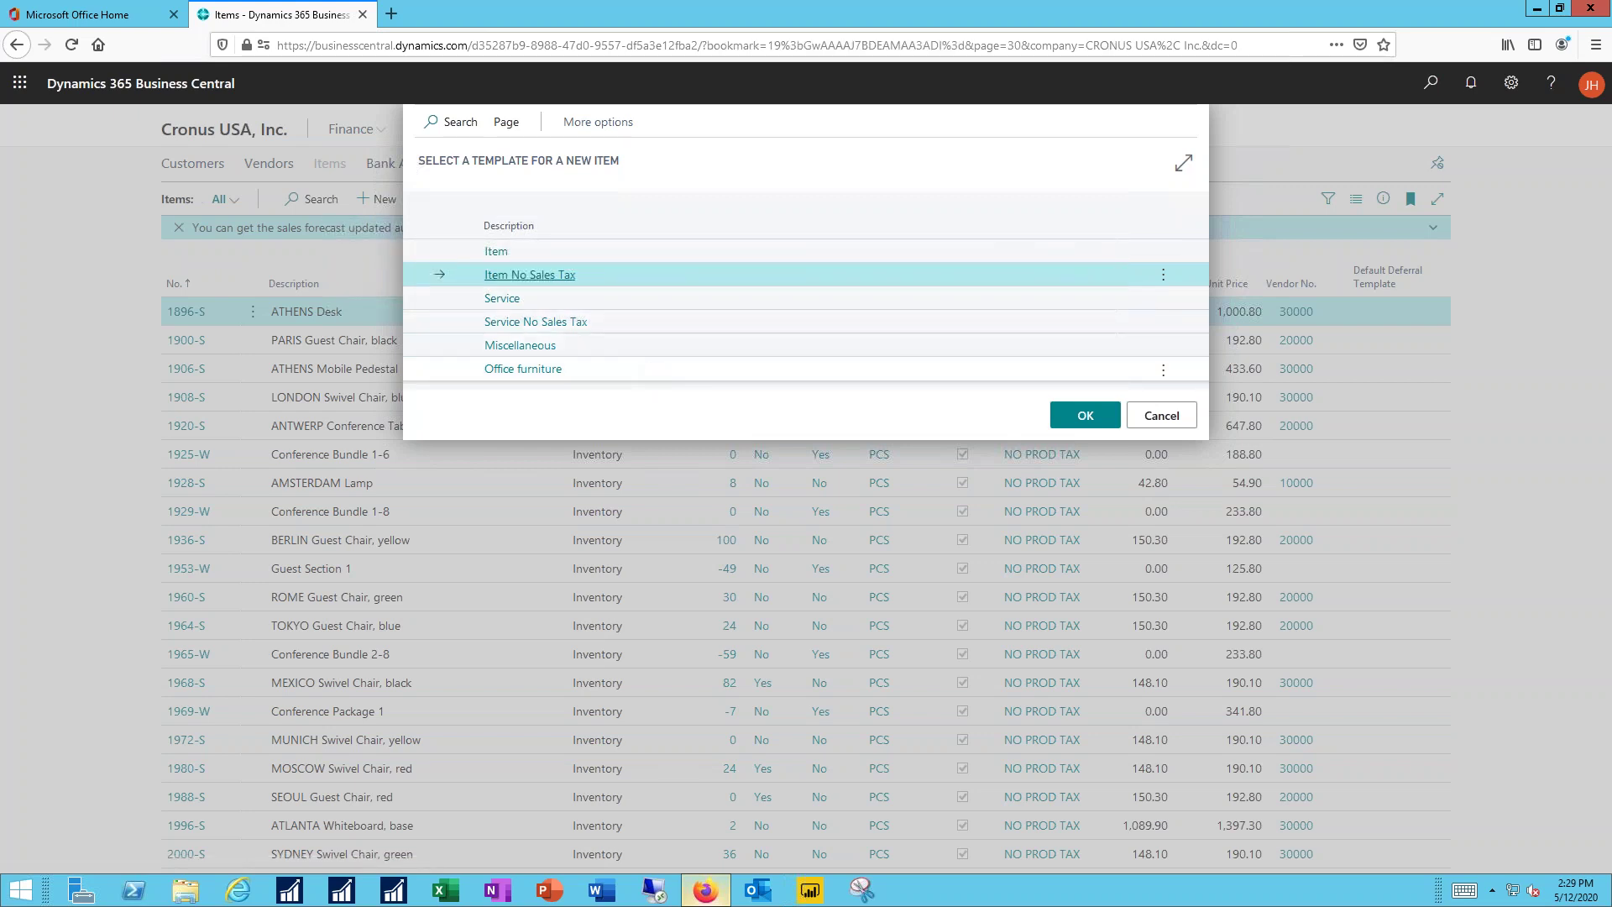
key("Return")
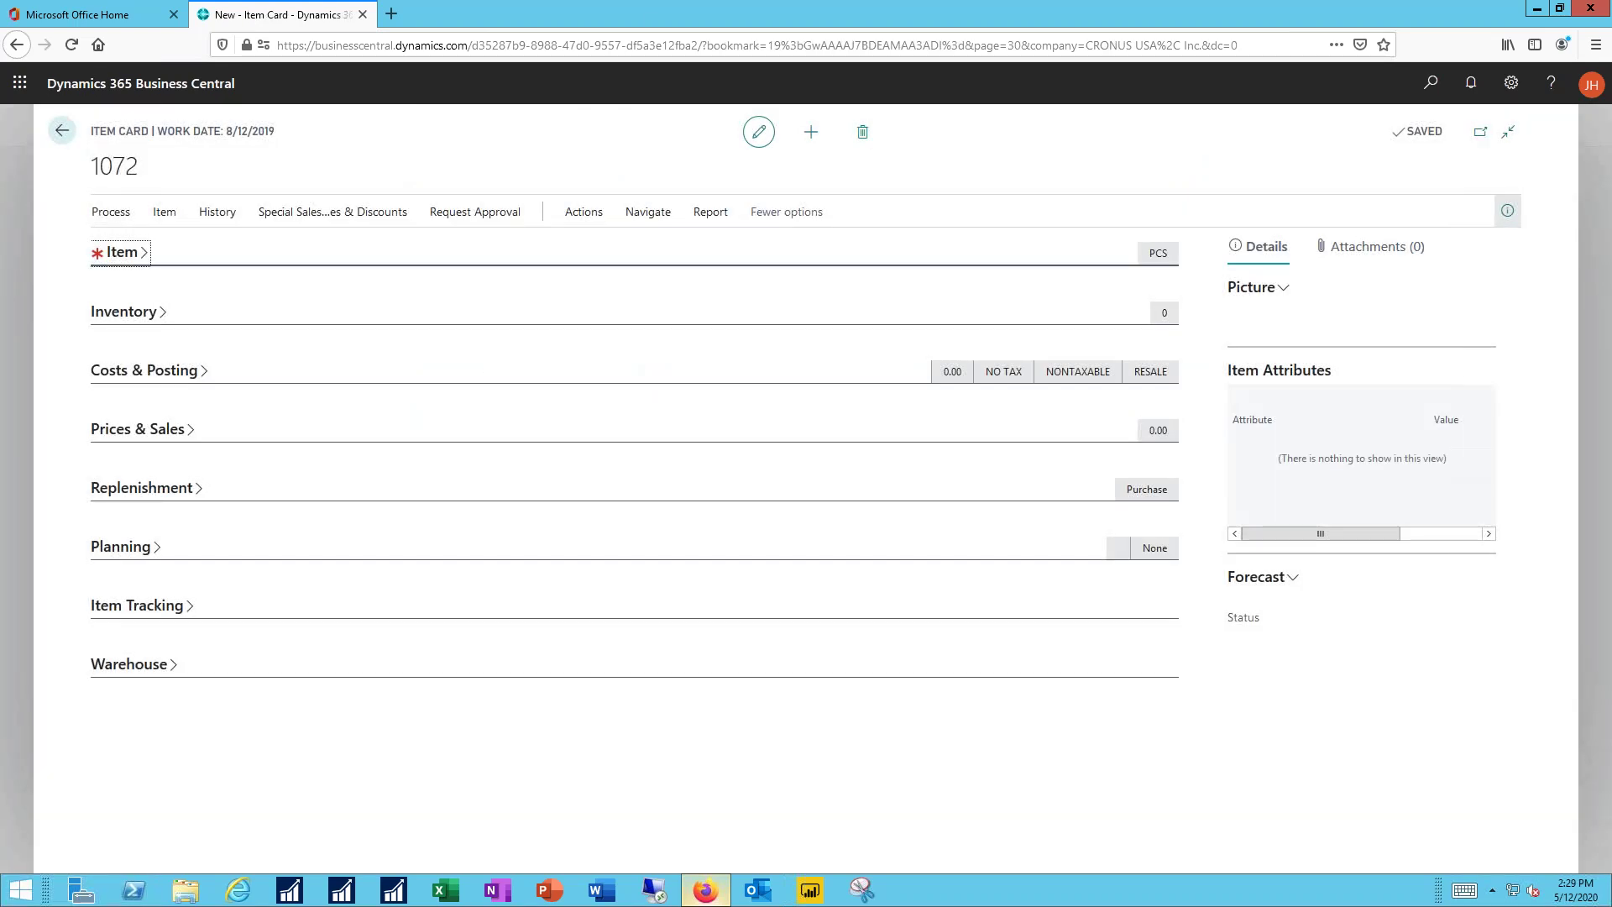
Rename item number 1072 to 1891-S and enter the description 'Conference Room Table Board Room'.
left_click(109, 254)
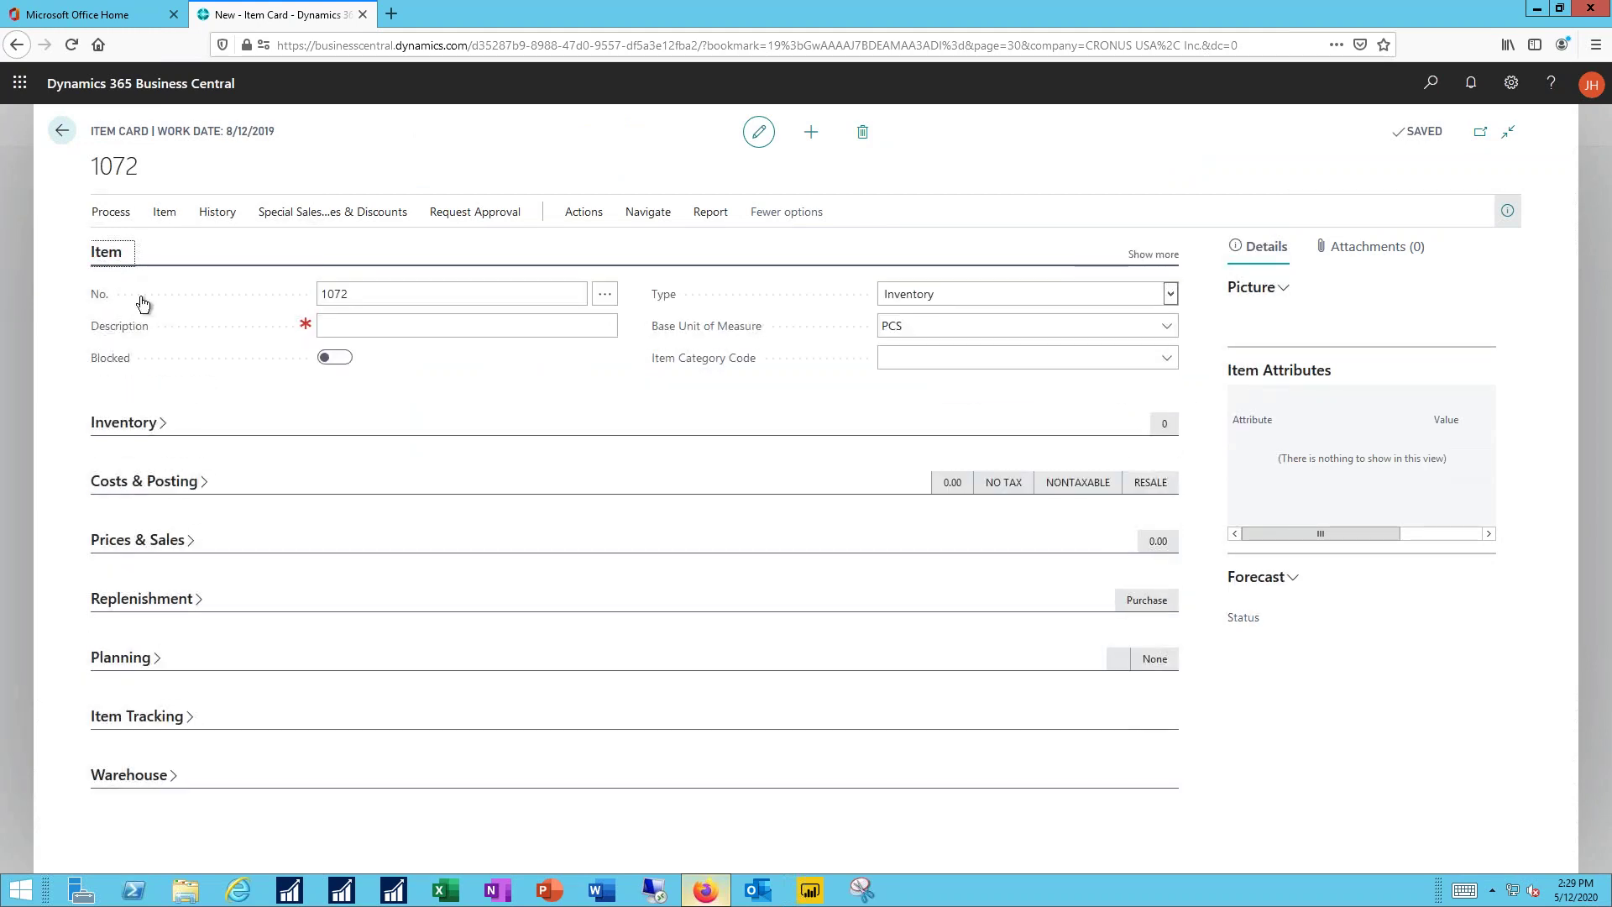
left_click(368, 290)
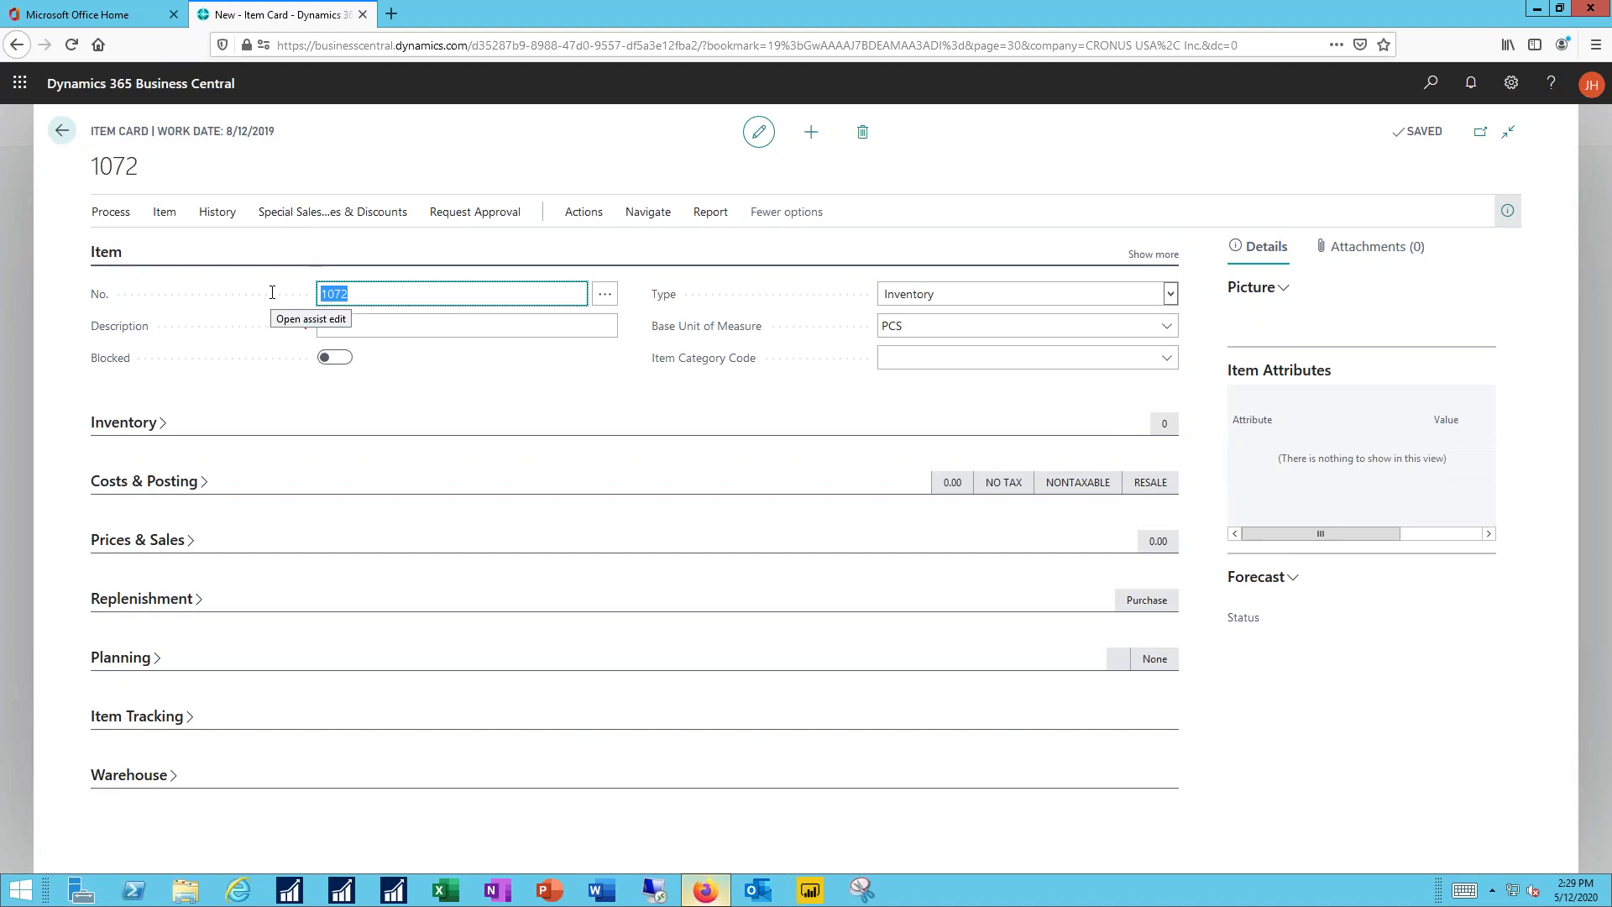
type("1891-S")
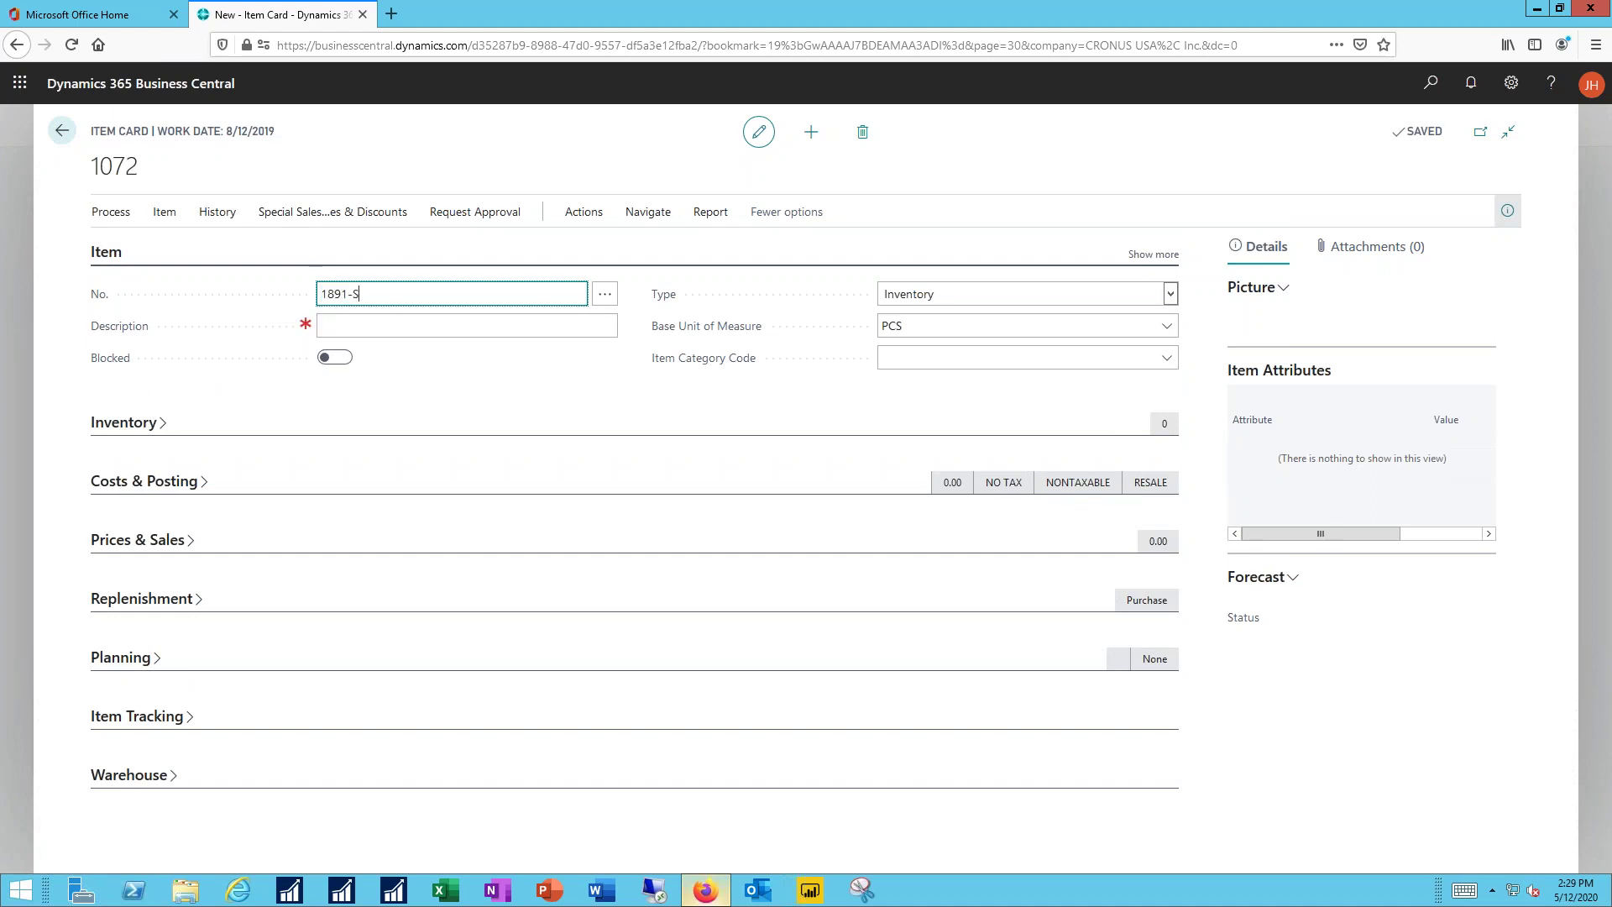
key("Tab")
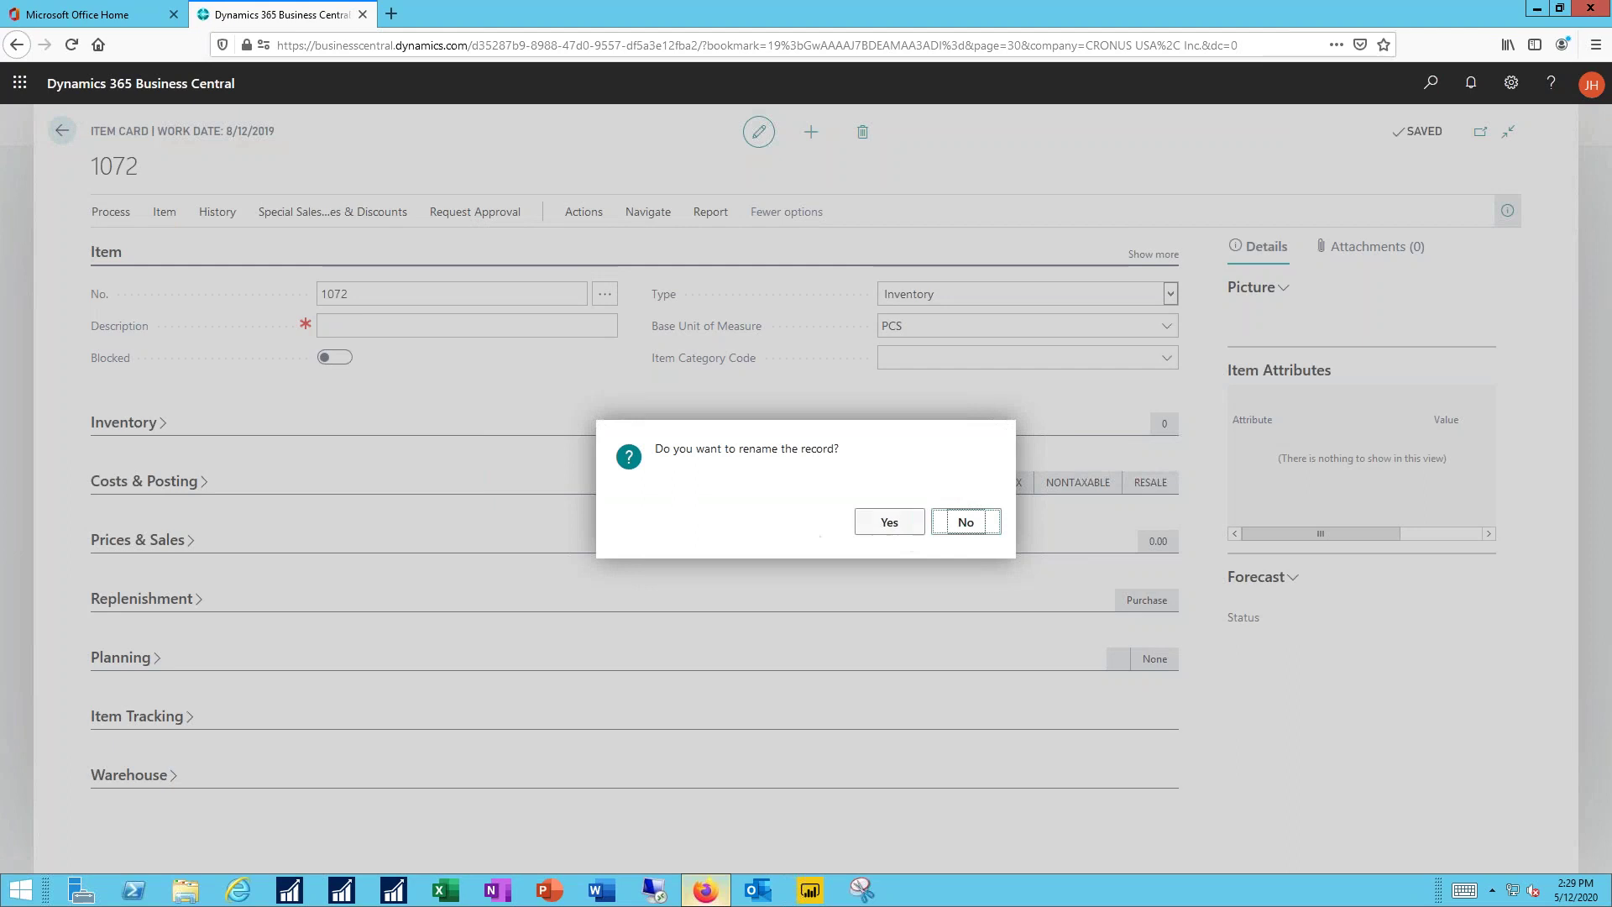
left_click(890, 525)
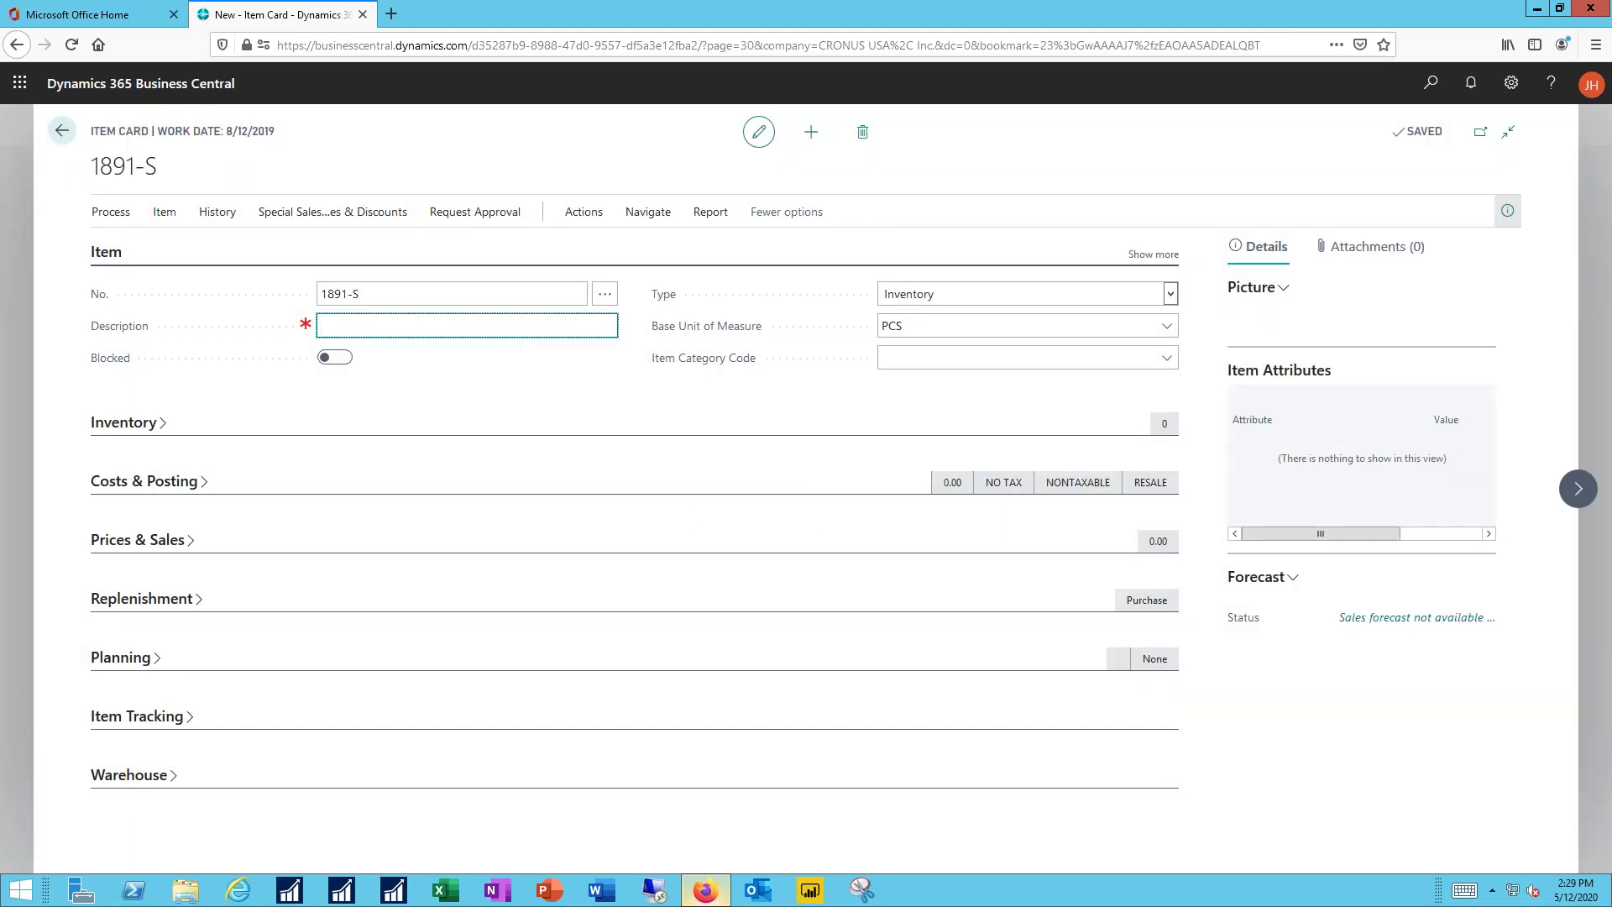
type("Confe")
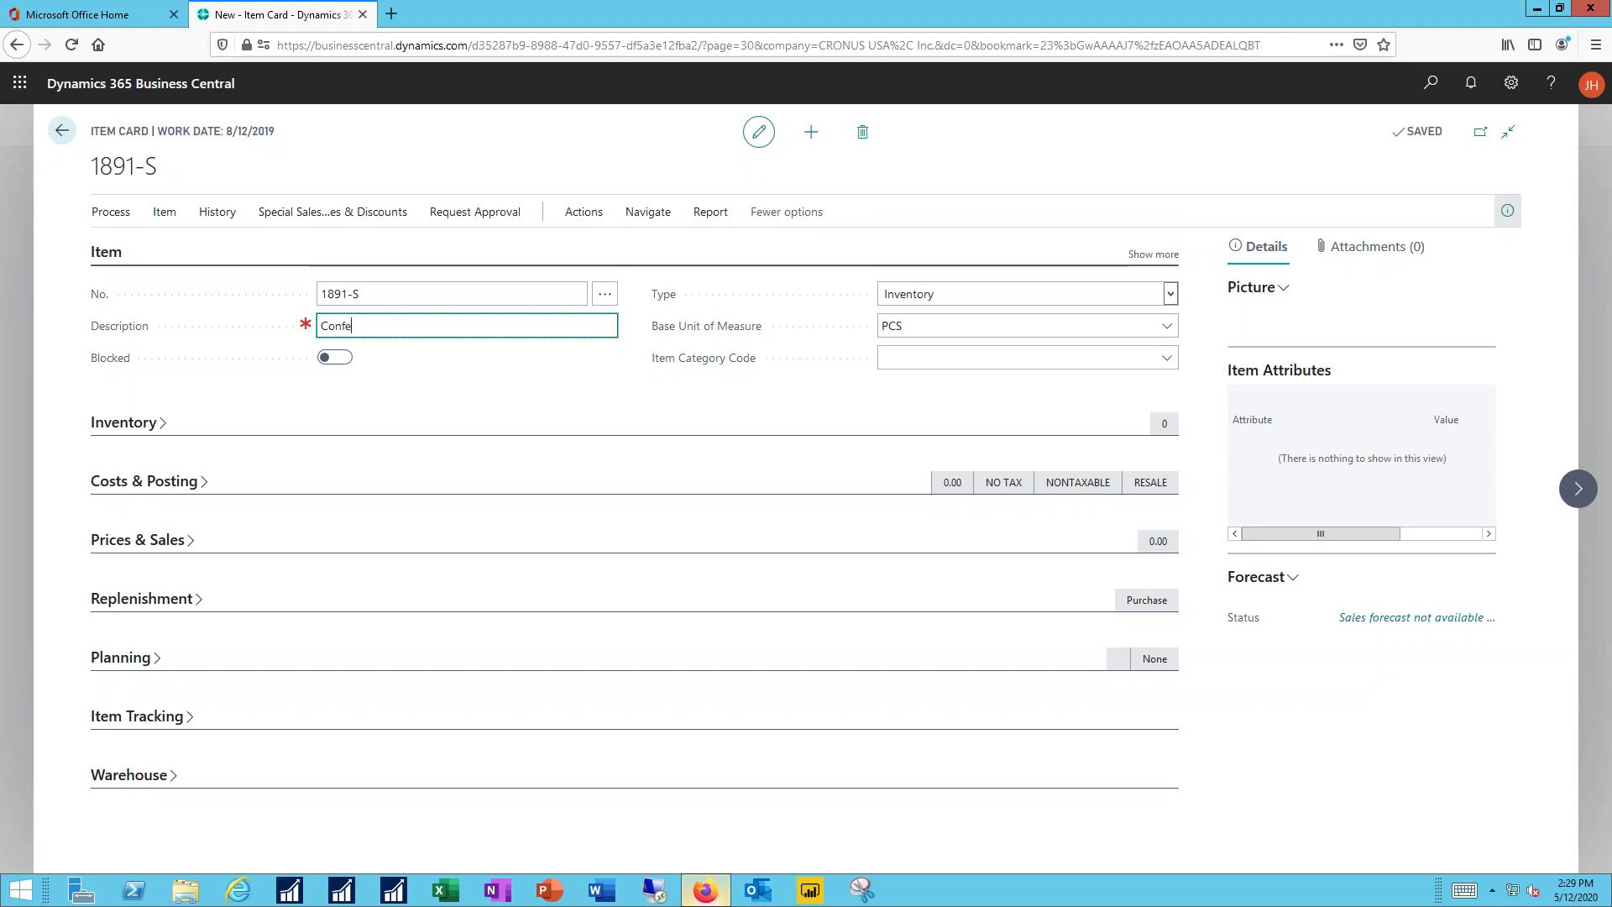
type("rence Room Table Board Room")
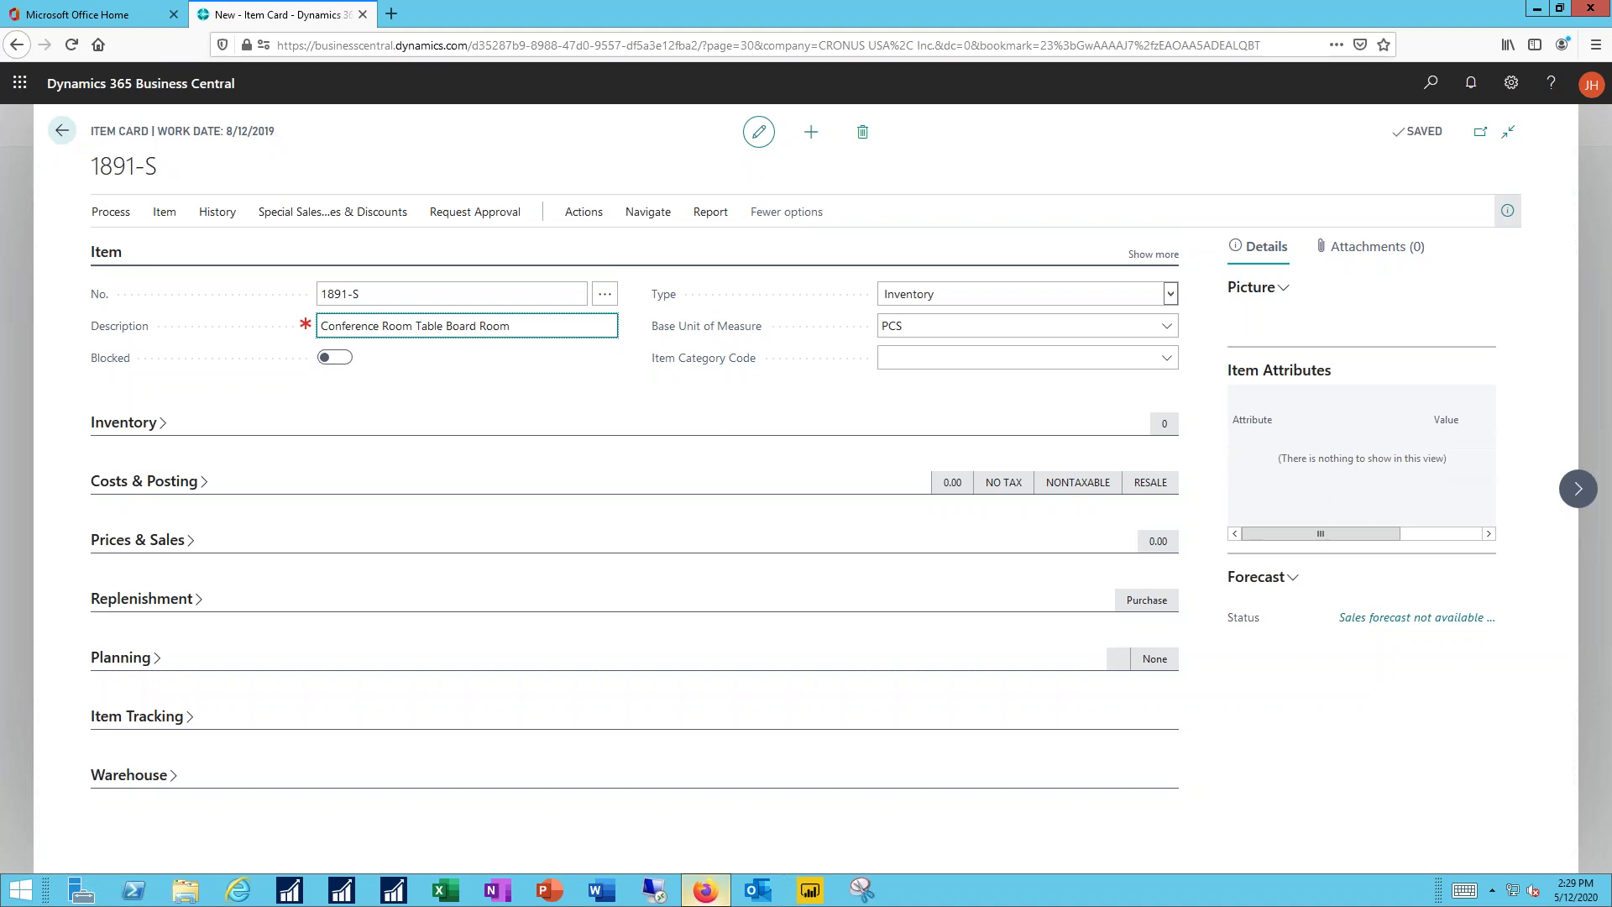
key("Tab")
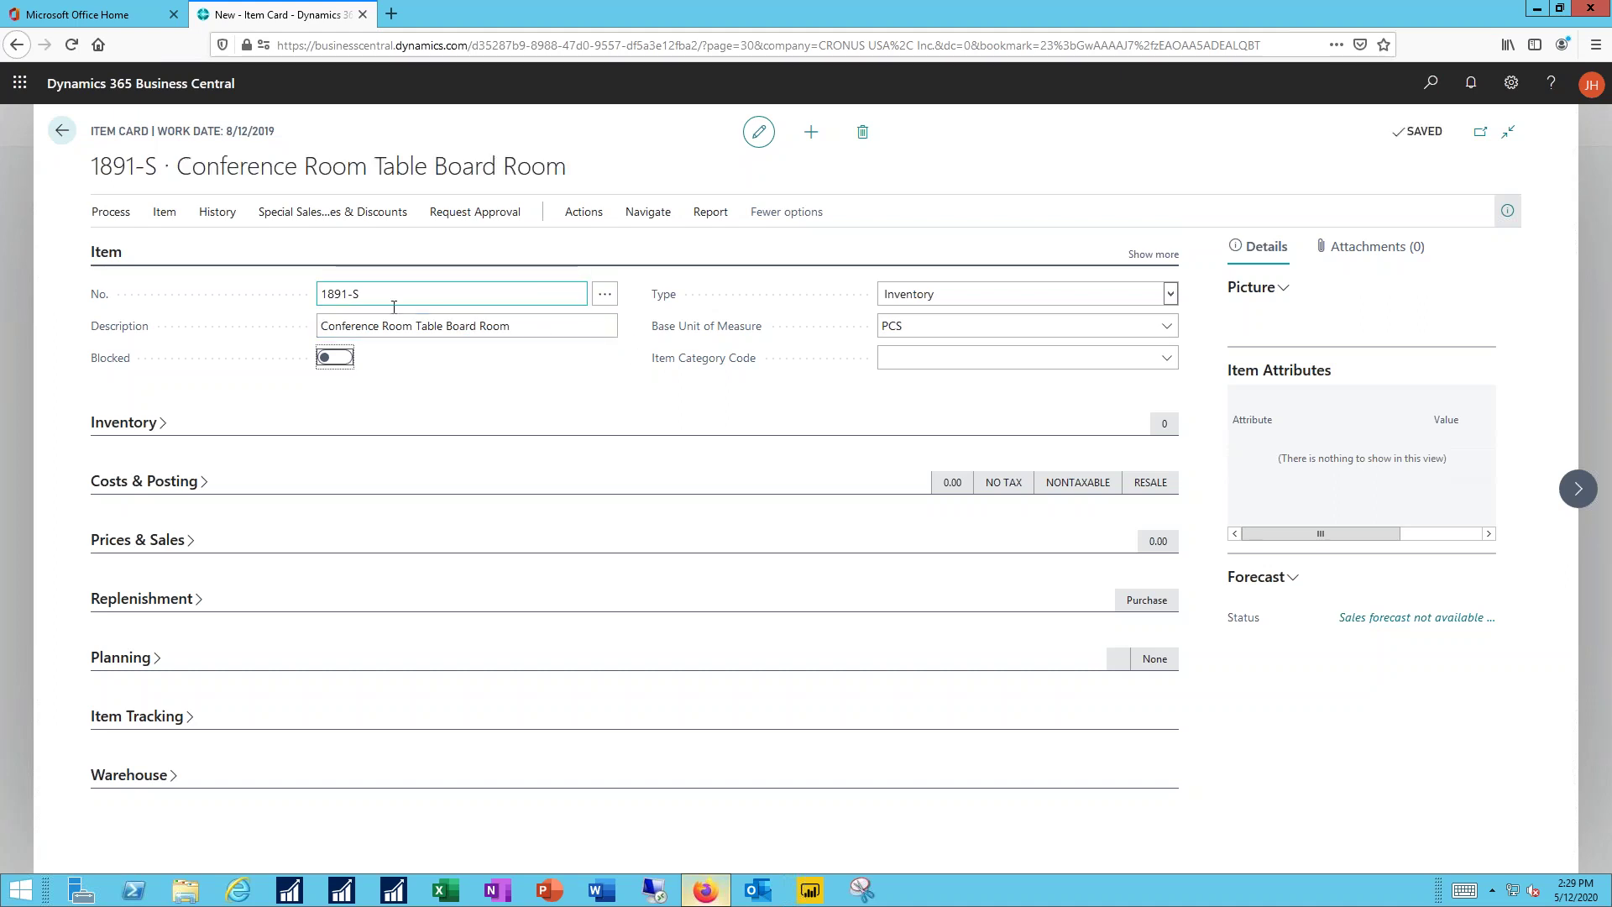
Review the Item and Inventory fields, including Shelf No. and Gross Weight, then collapse both sections.
left_click(1152, 255)
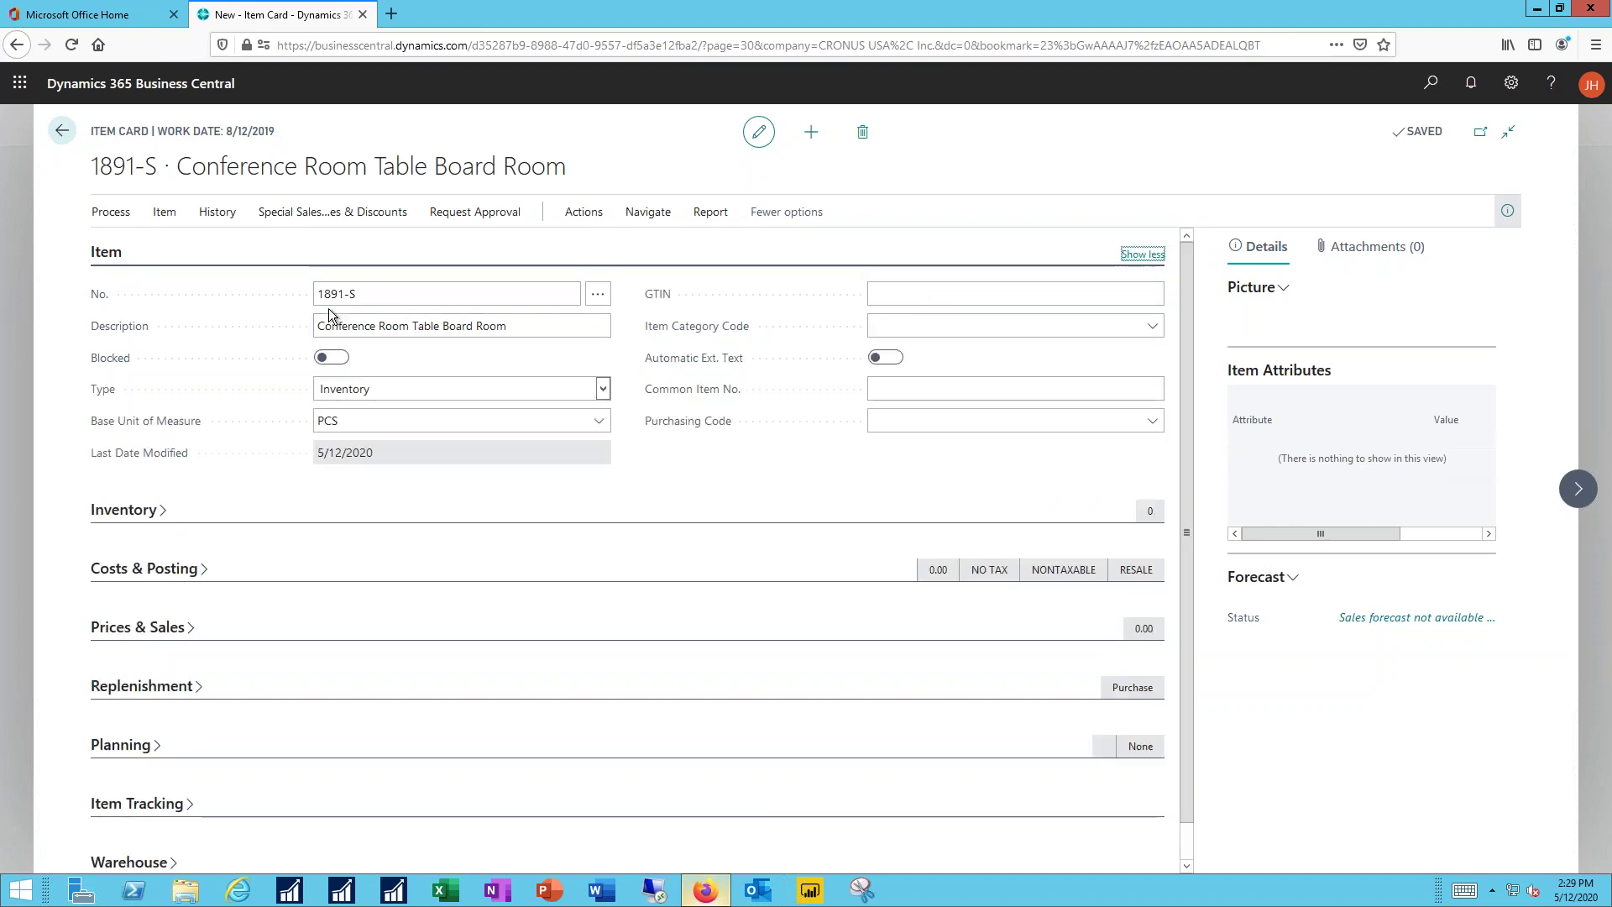
left_click(108, 253)
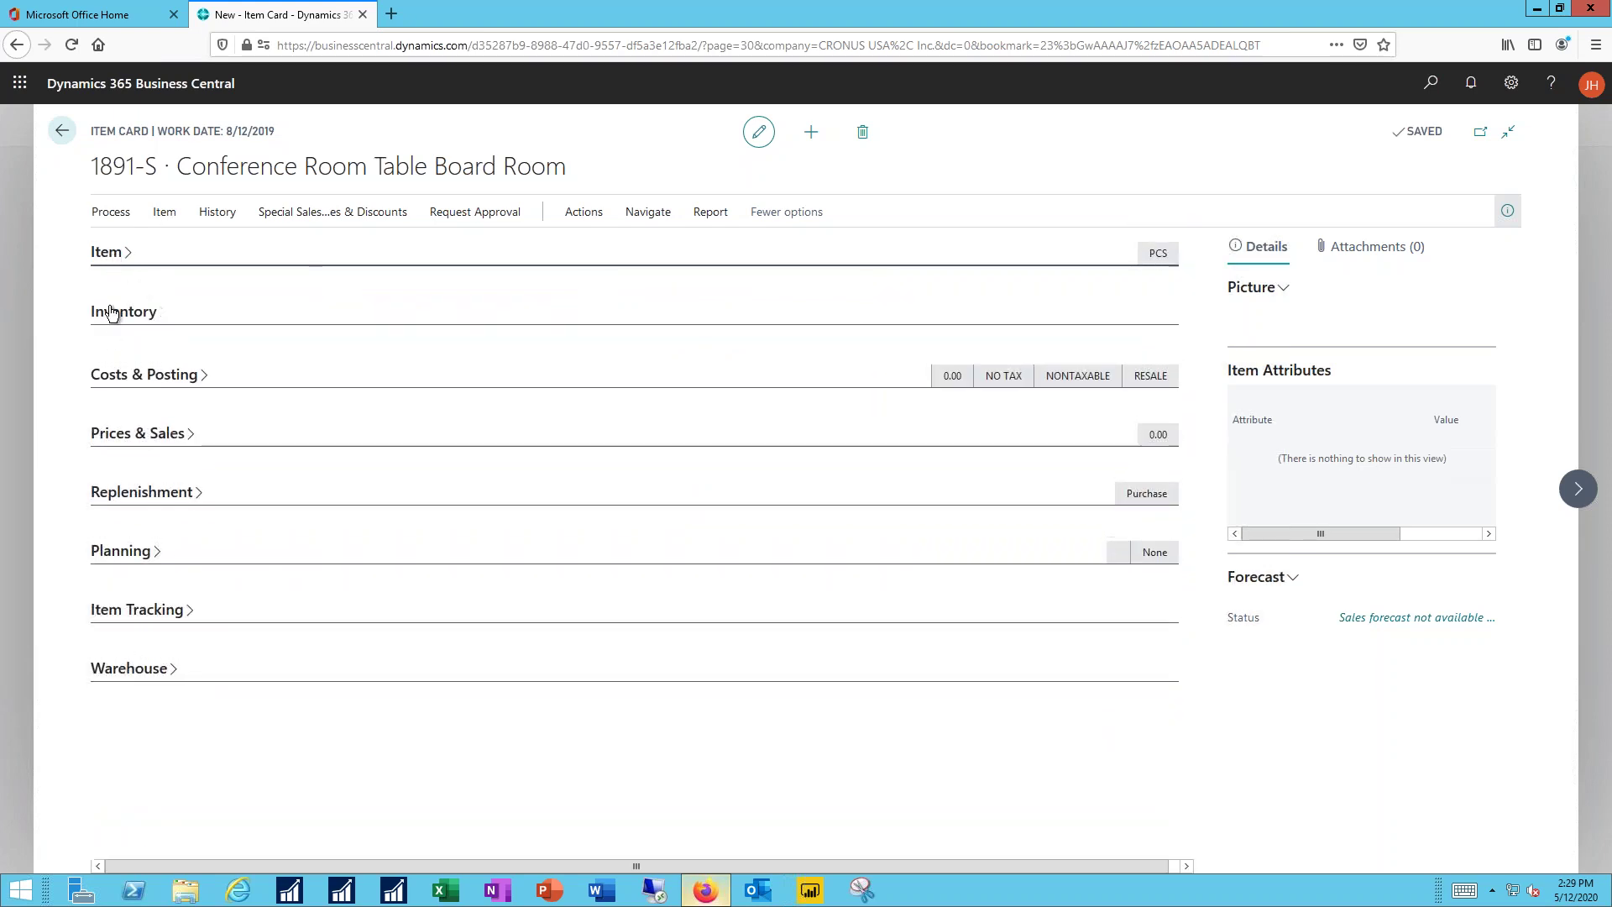
left_click(112, 314)
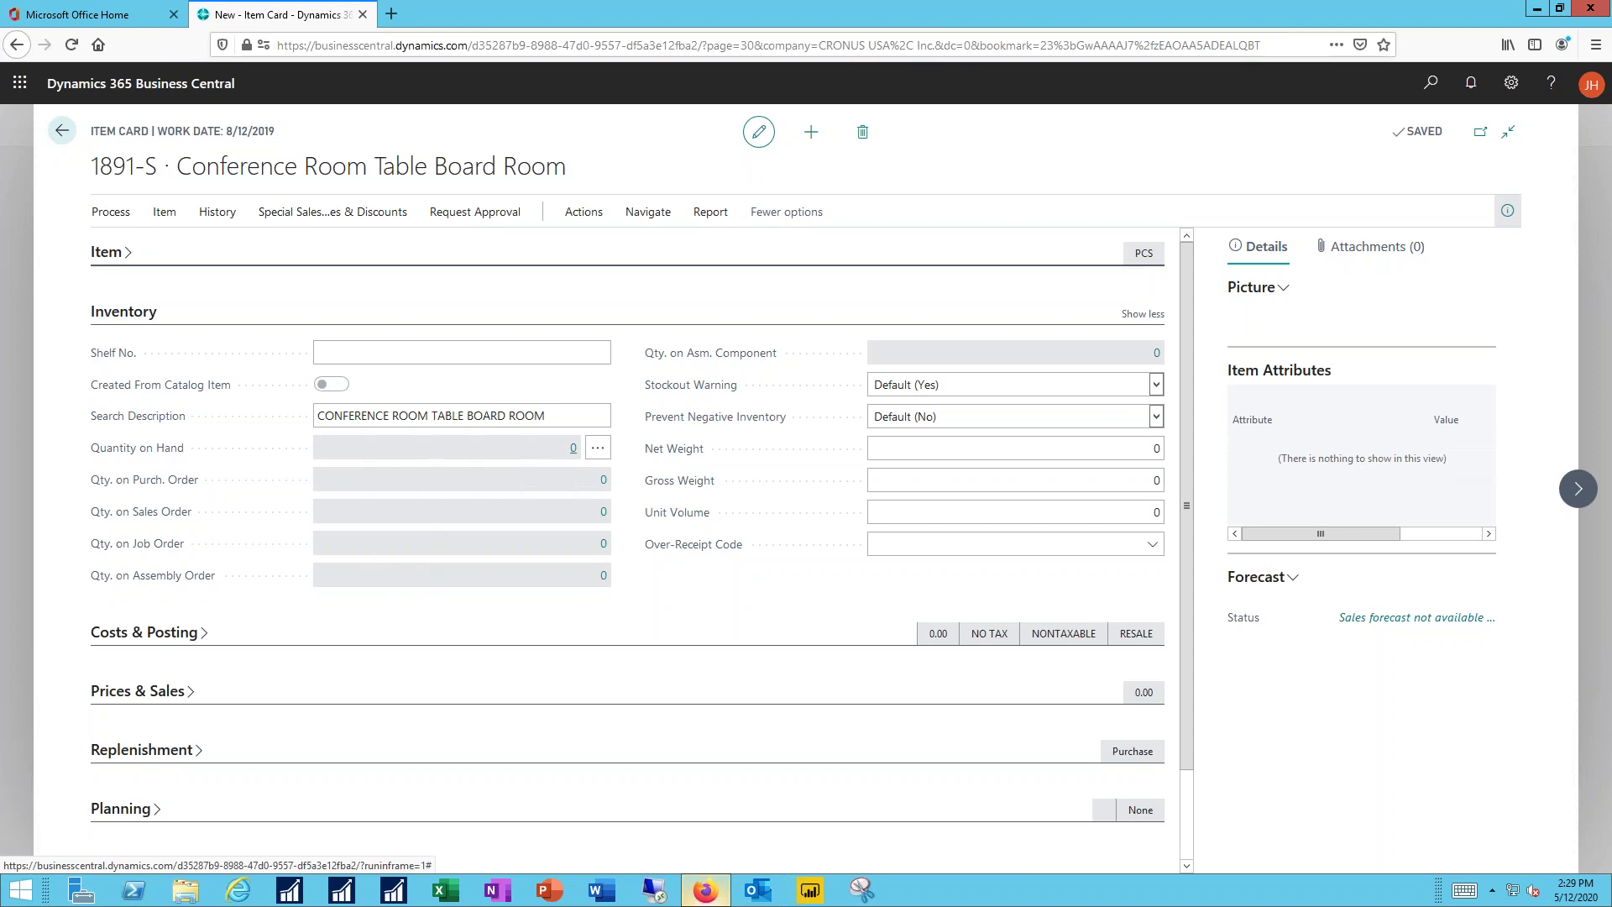
left_click(457, 352)
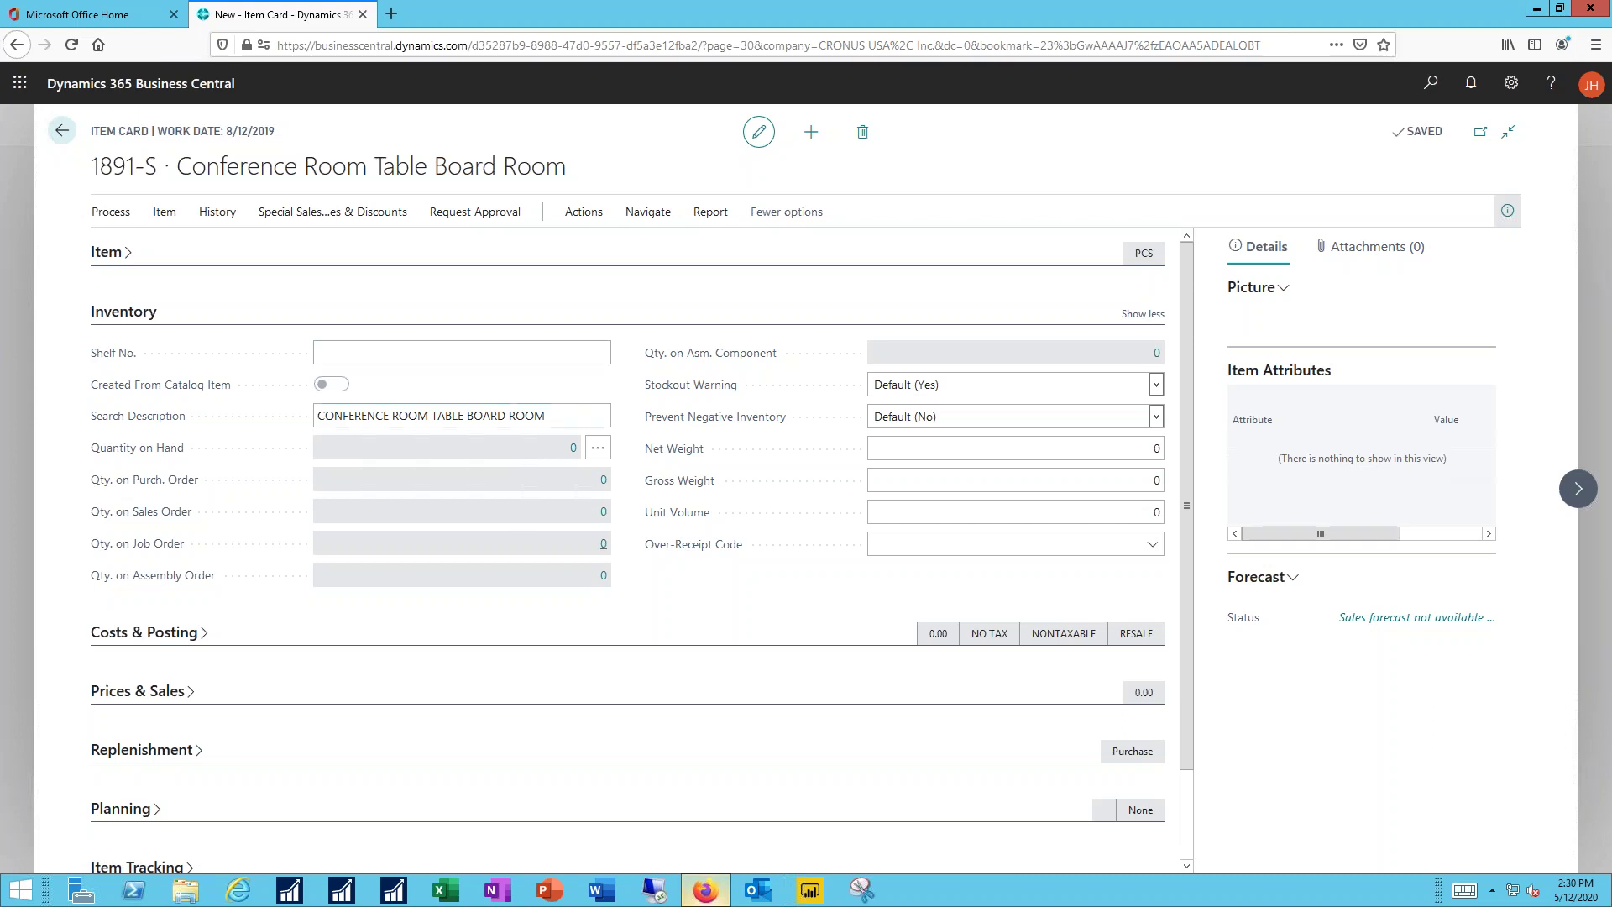
left_click(921, 482)
left_click(130, 312)
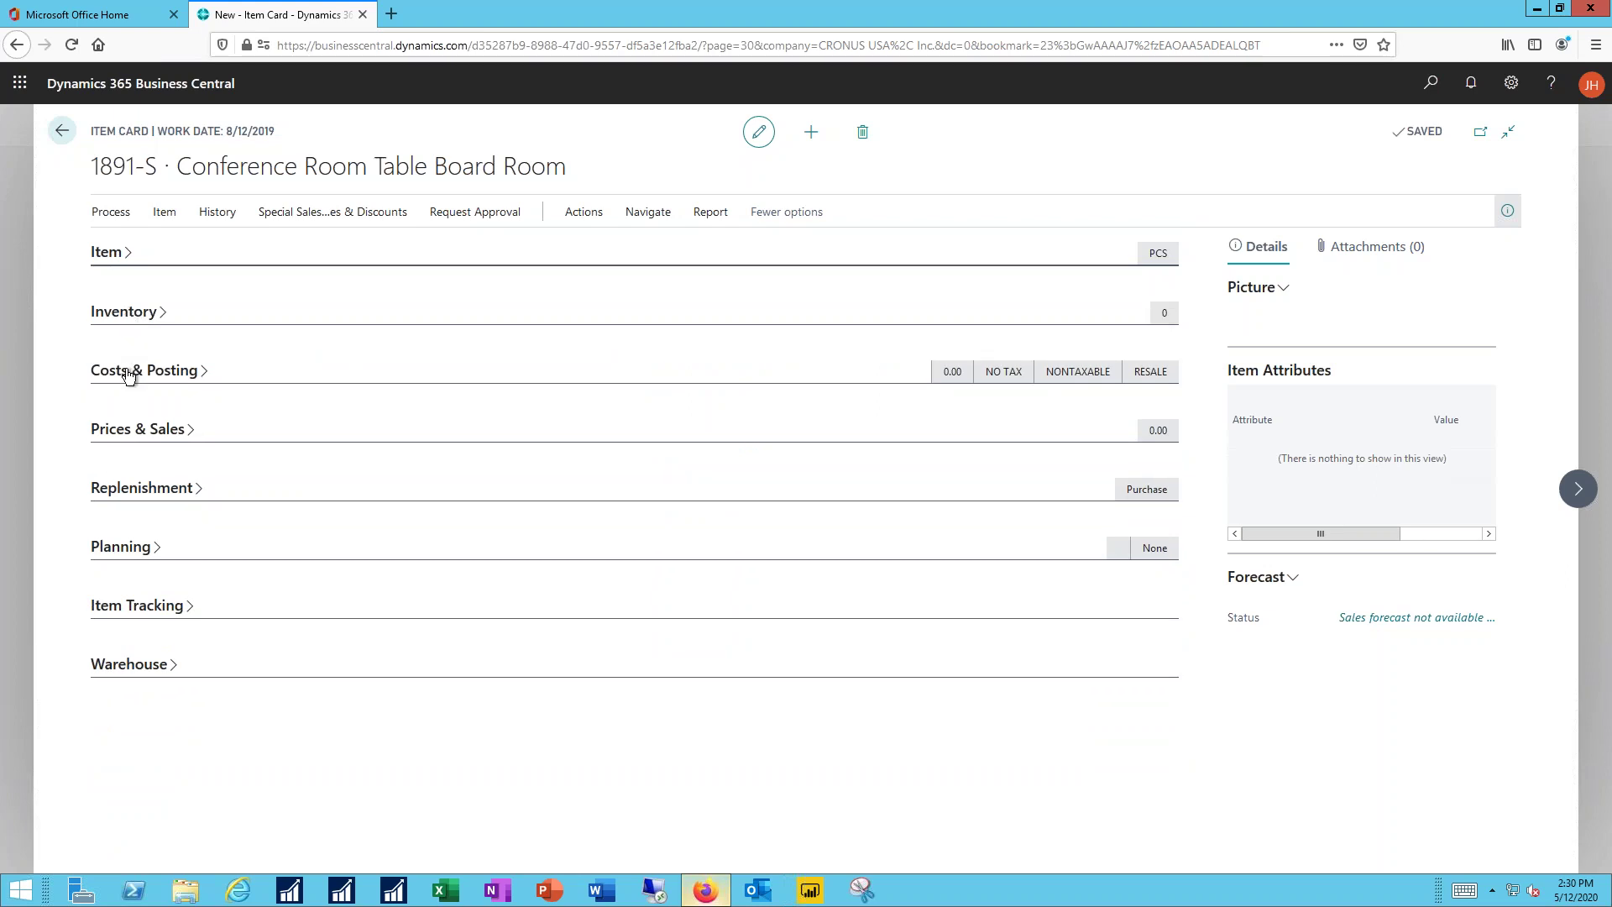
Enter 299.99 as the Unit Cost under Costs & Posting.
left_click(128, 371)
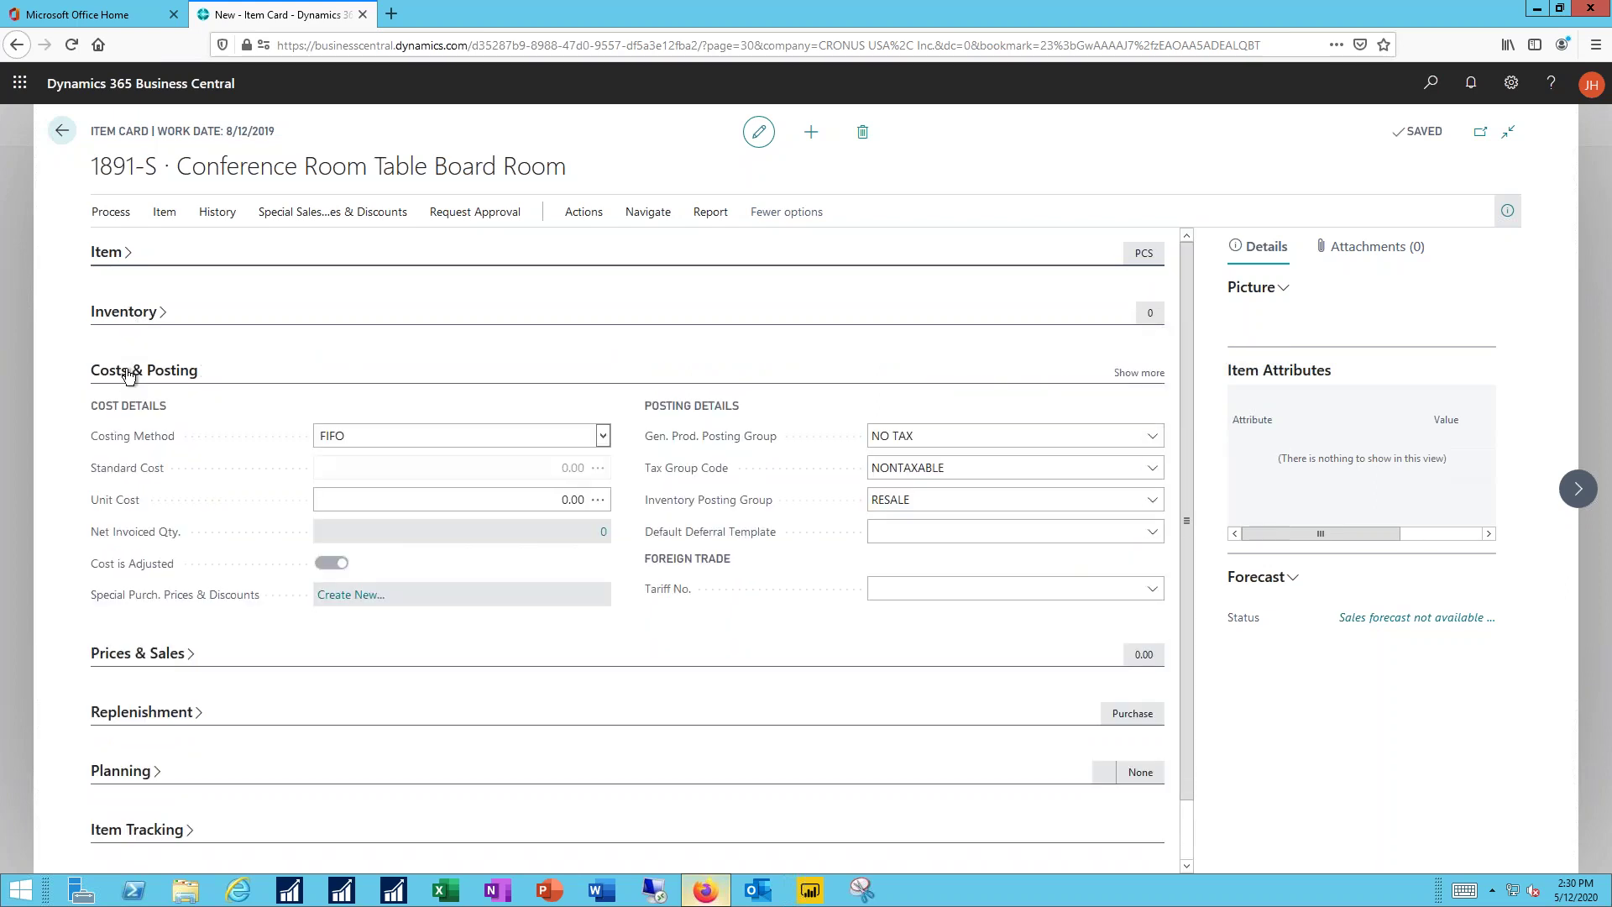
mouse_move(130, 436)
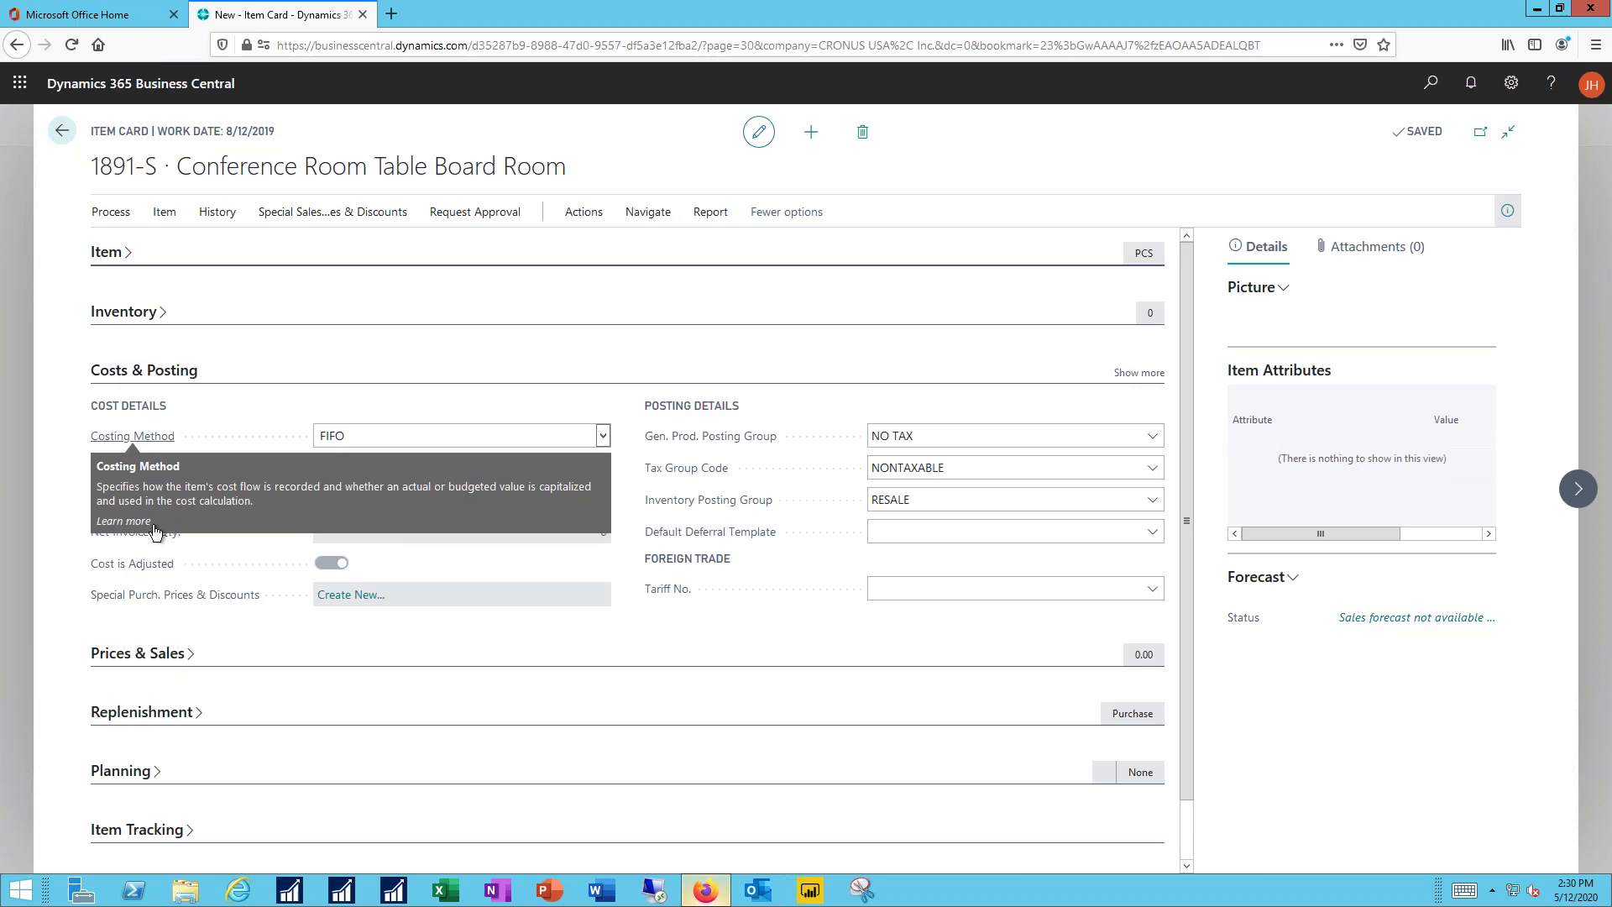
left_click(536, 504)
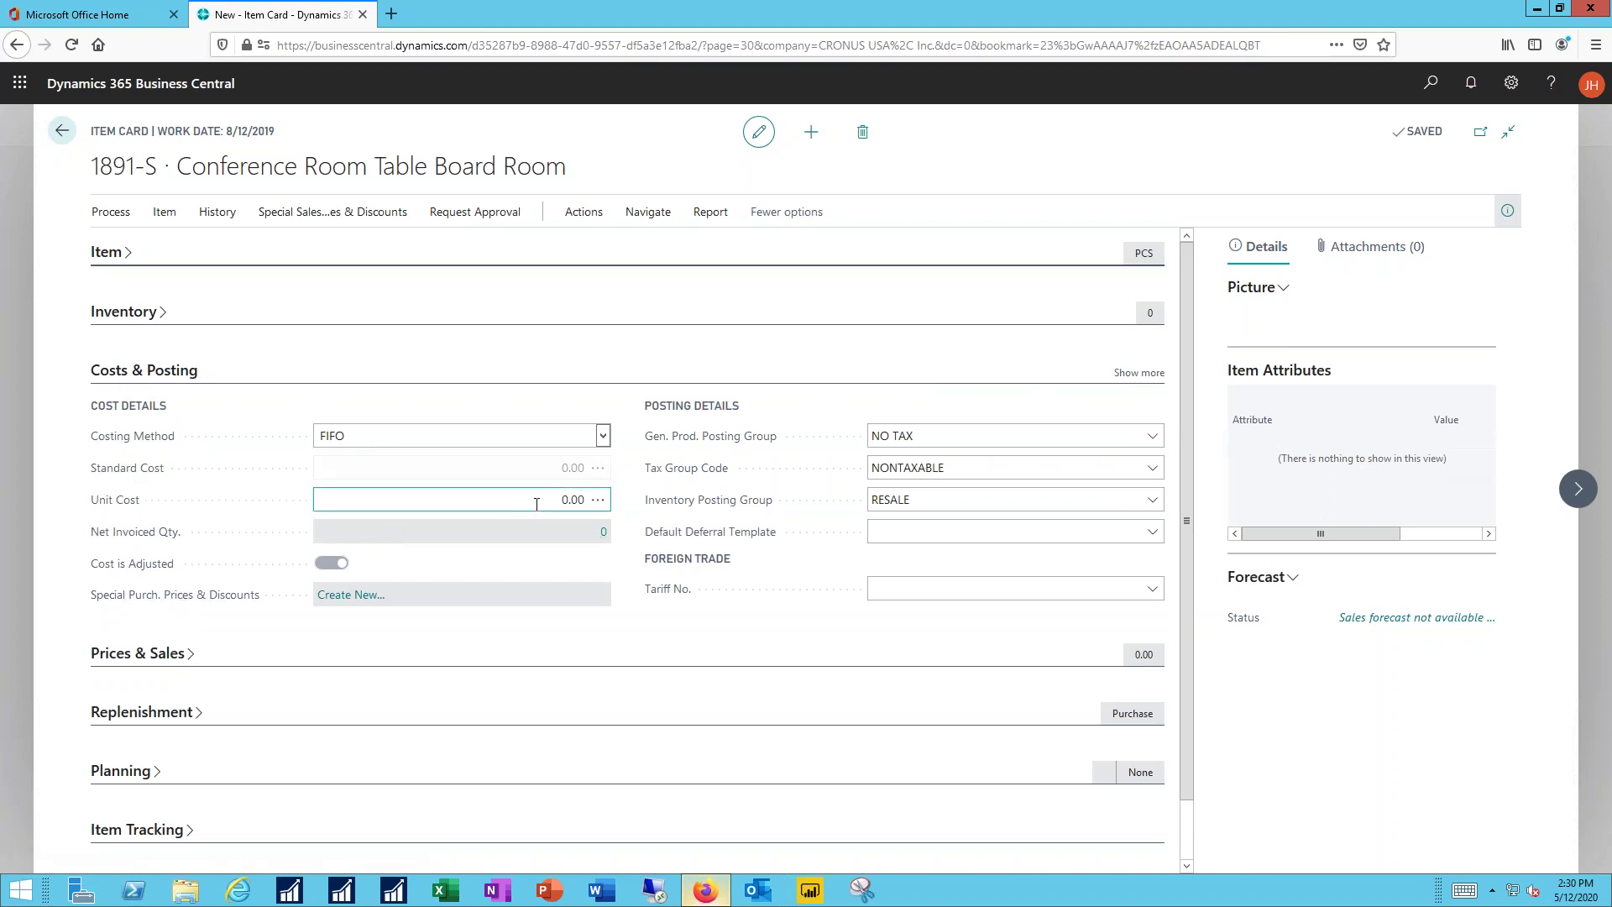
left_click(536, 504)
type("299.99")
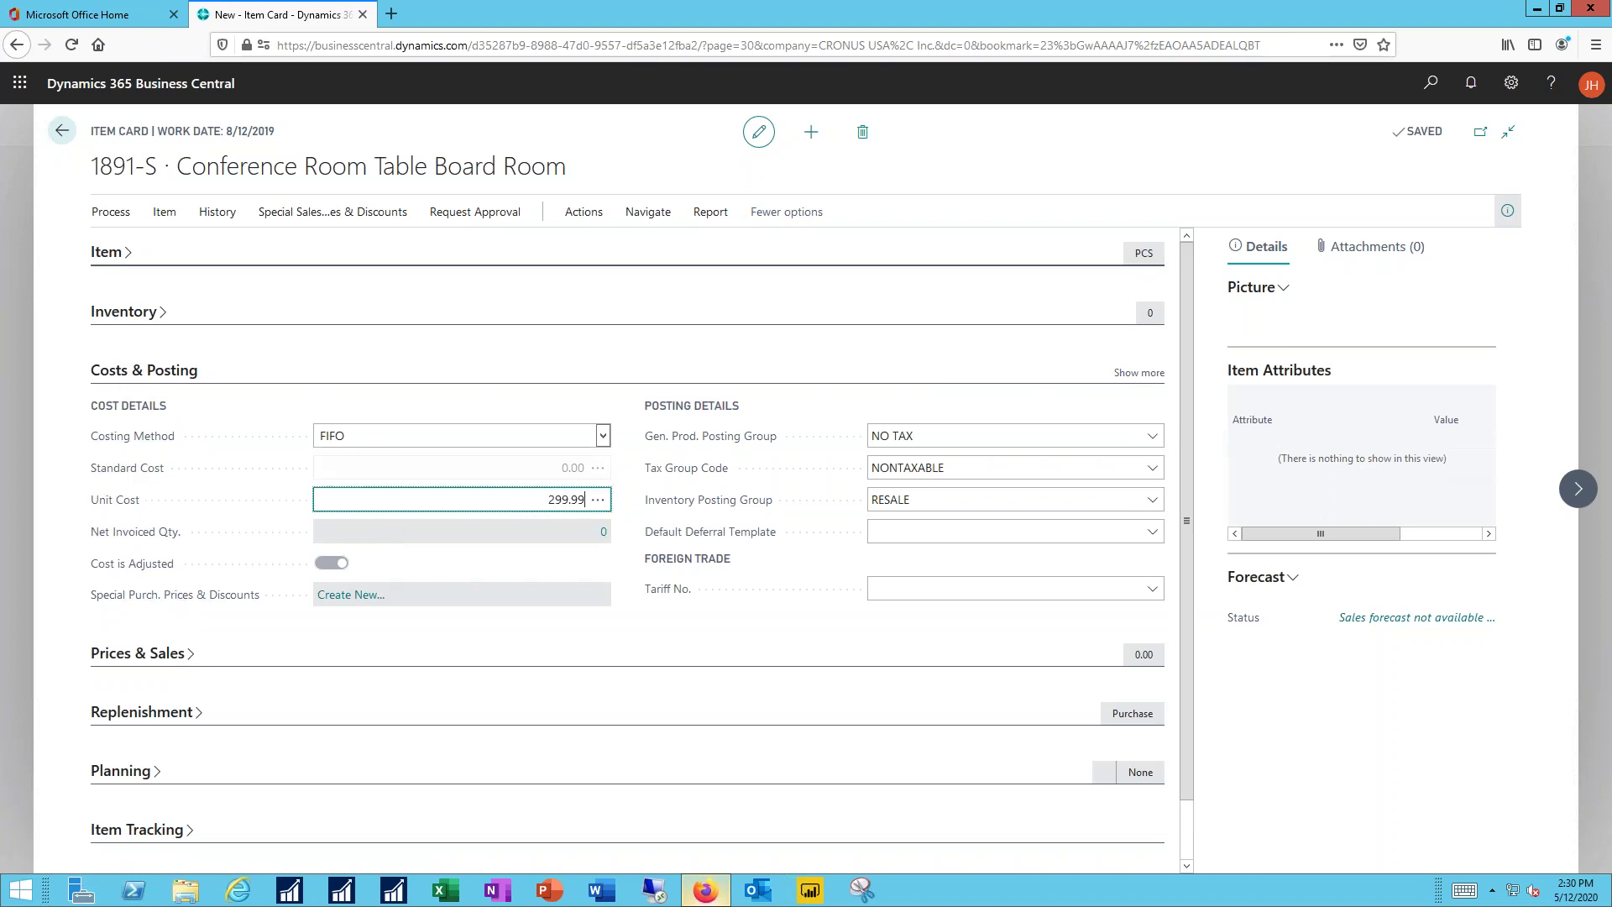
key("Tab")
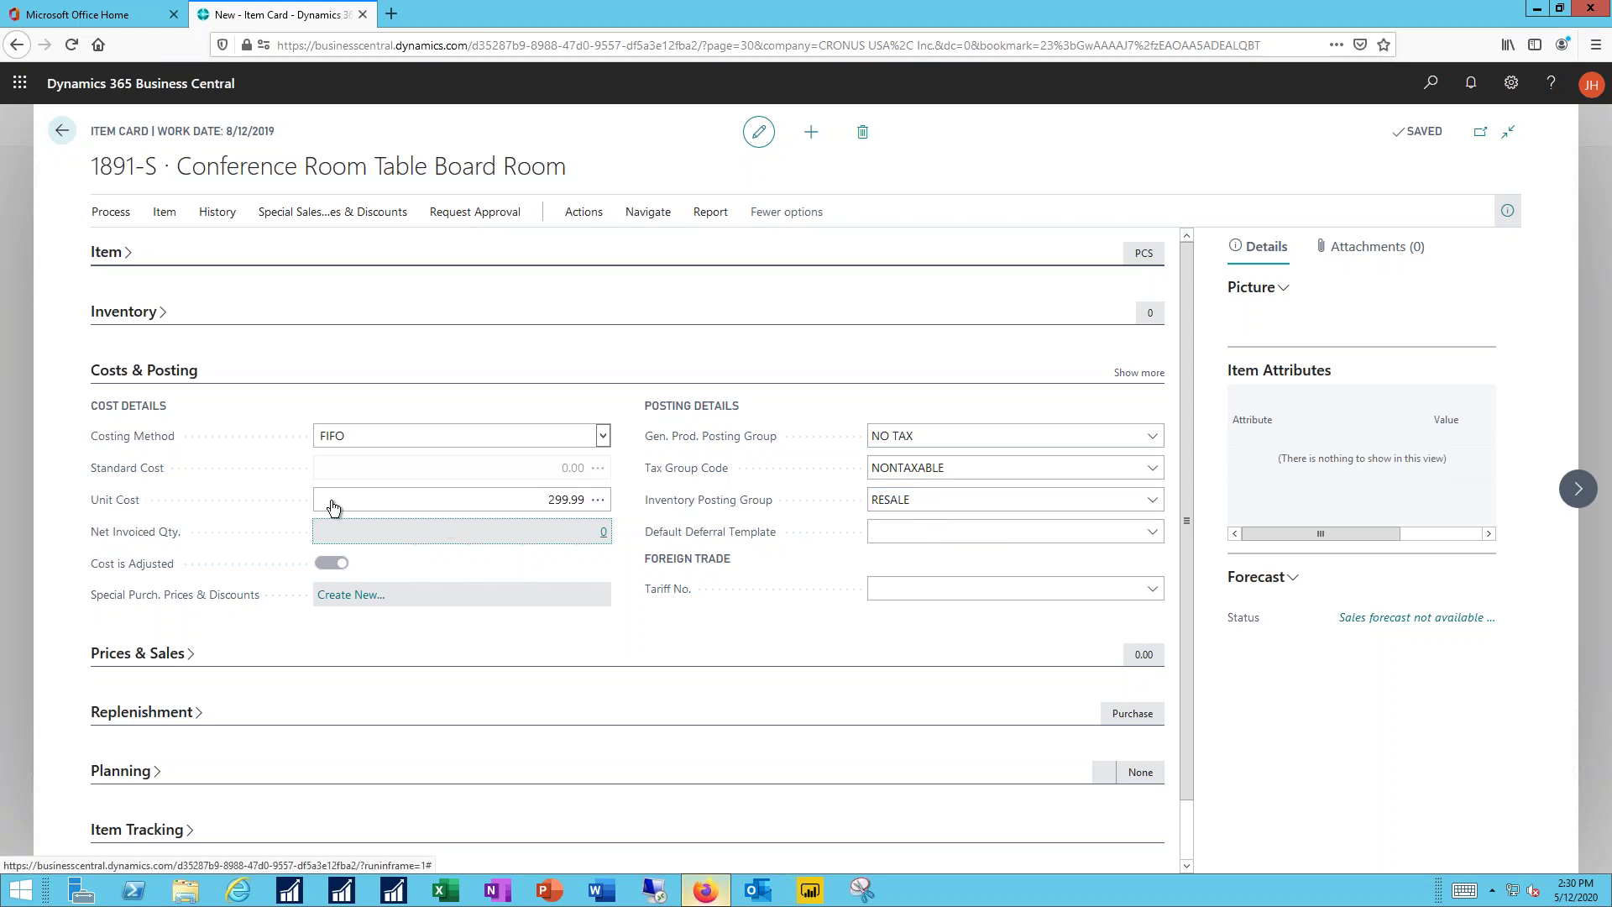
left_click(134, 373)
Type 599.99 into the Unit Price field under Prices & Sales.
left_click(122, 433)
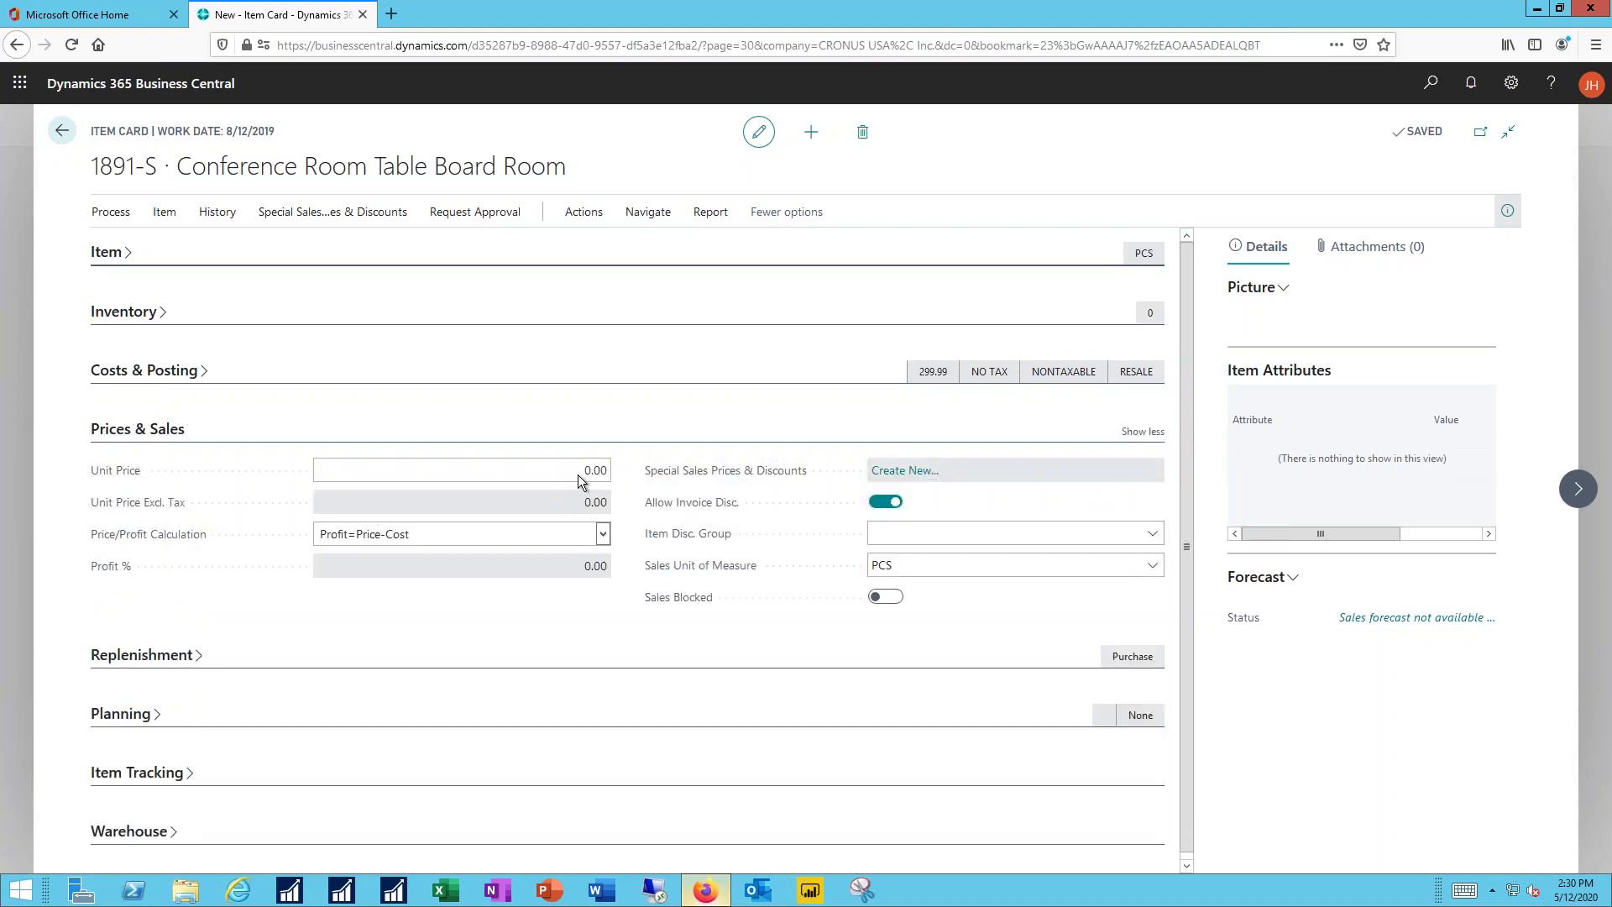
left_click(579, 471)
type("599.99")
Under Replenishment, enter Vendor No. 40000 and Vendor Item No. TBL-1234.
left_click(120, 432)
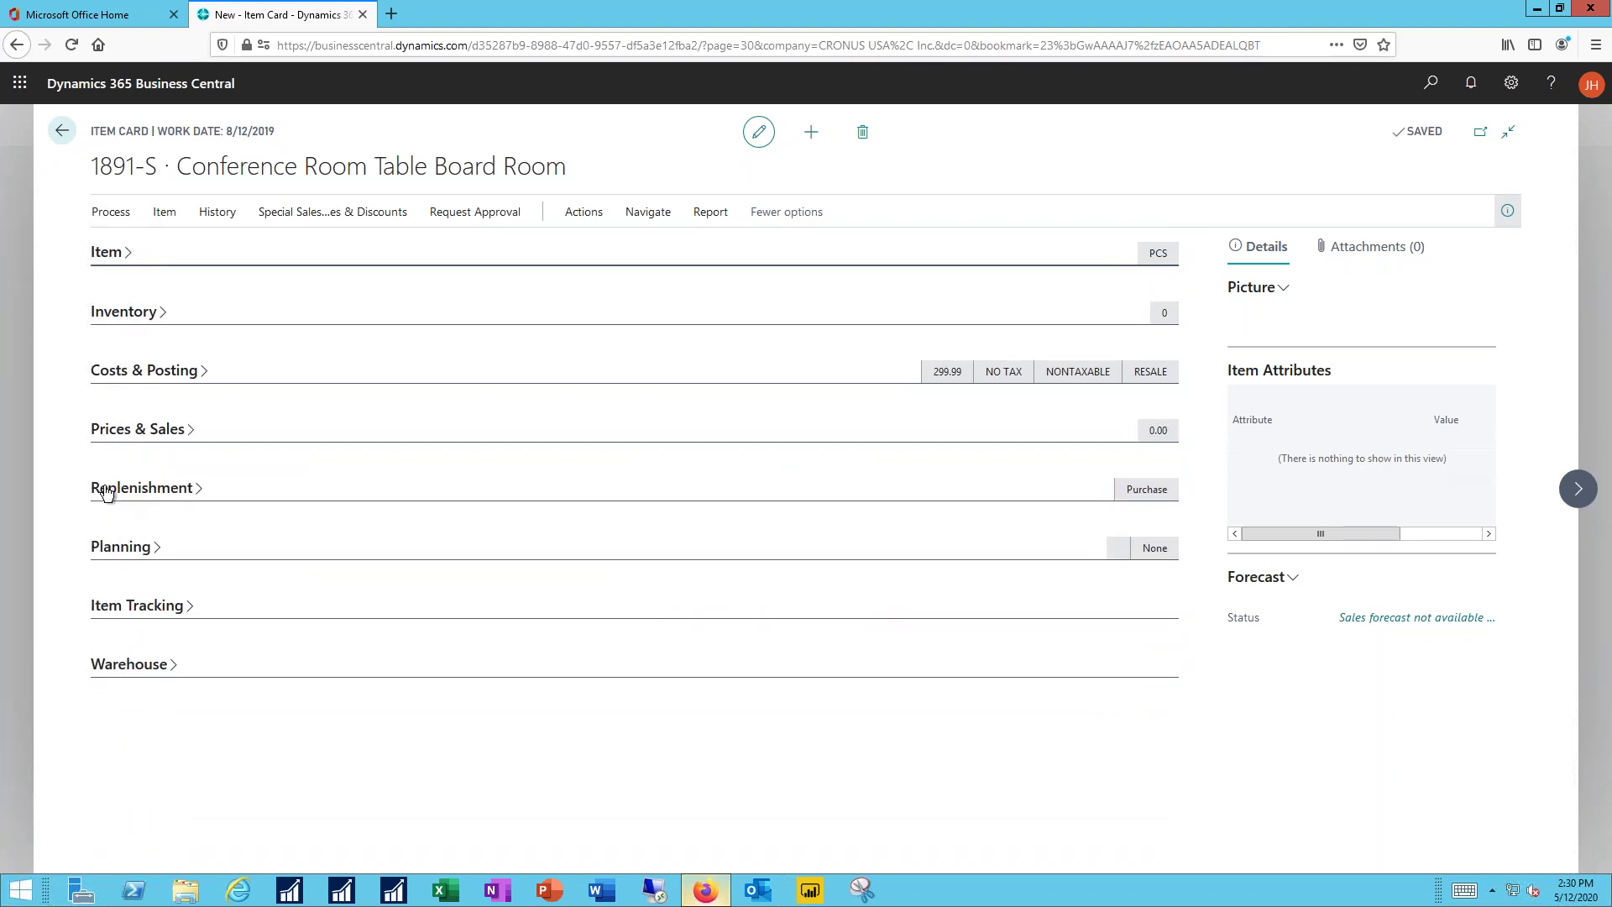
left_click(105, 492)
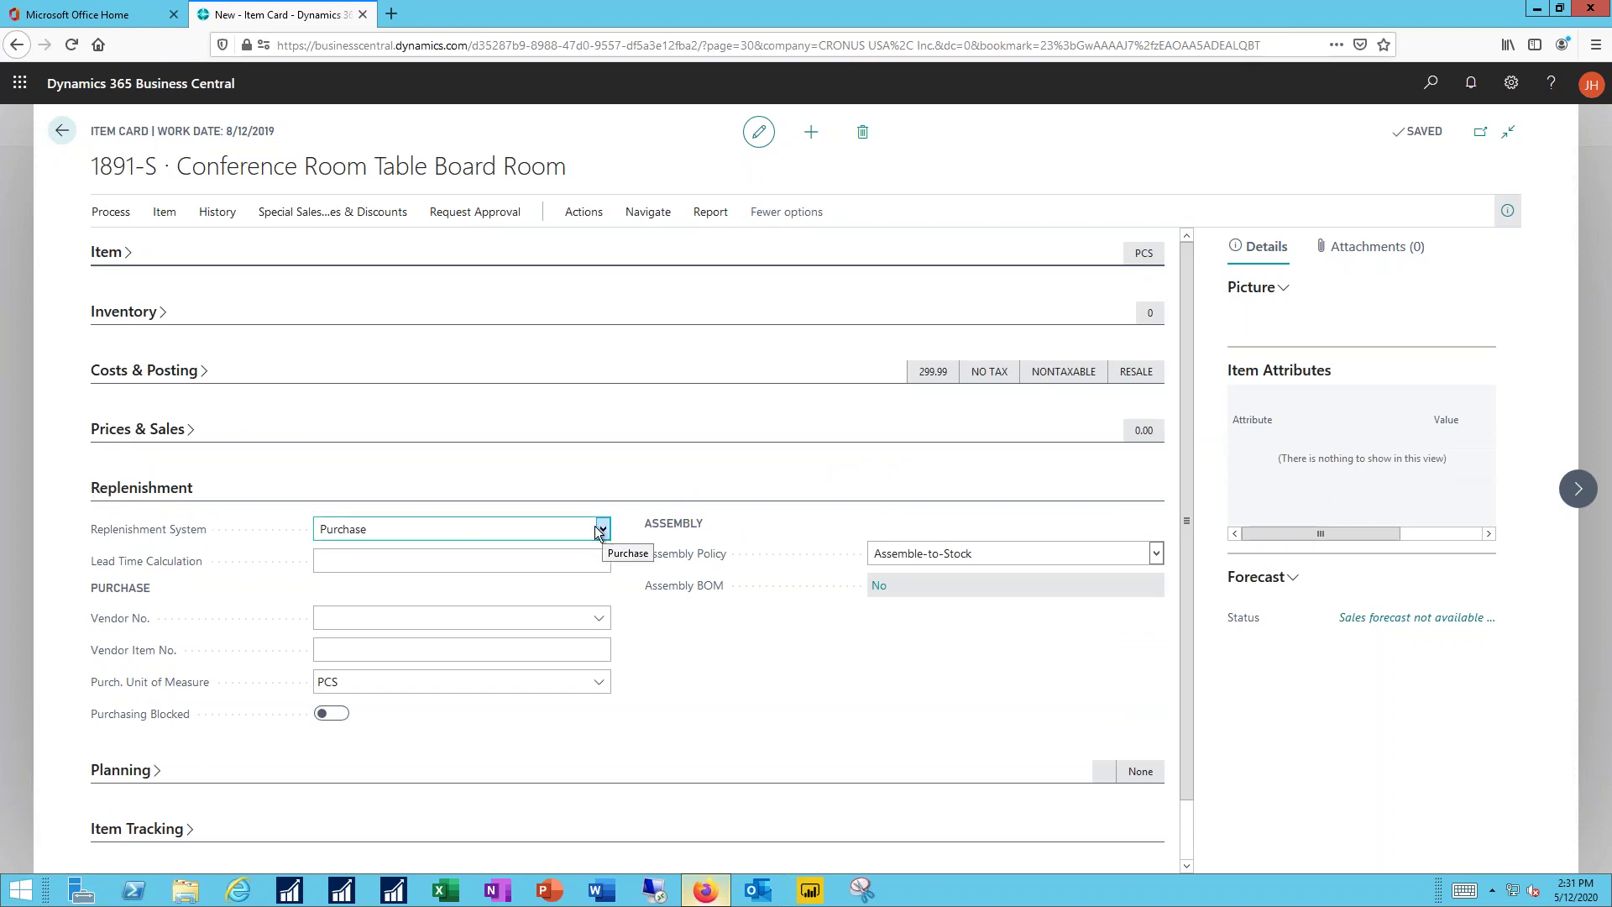
left_click(368, 617)
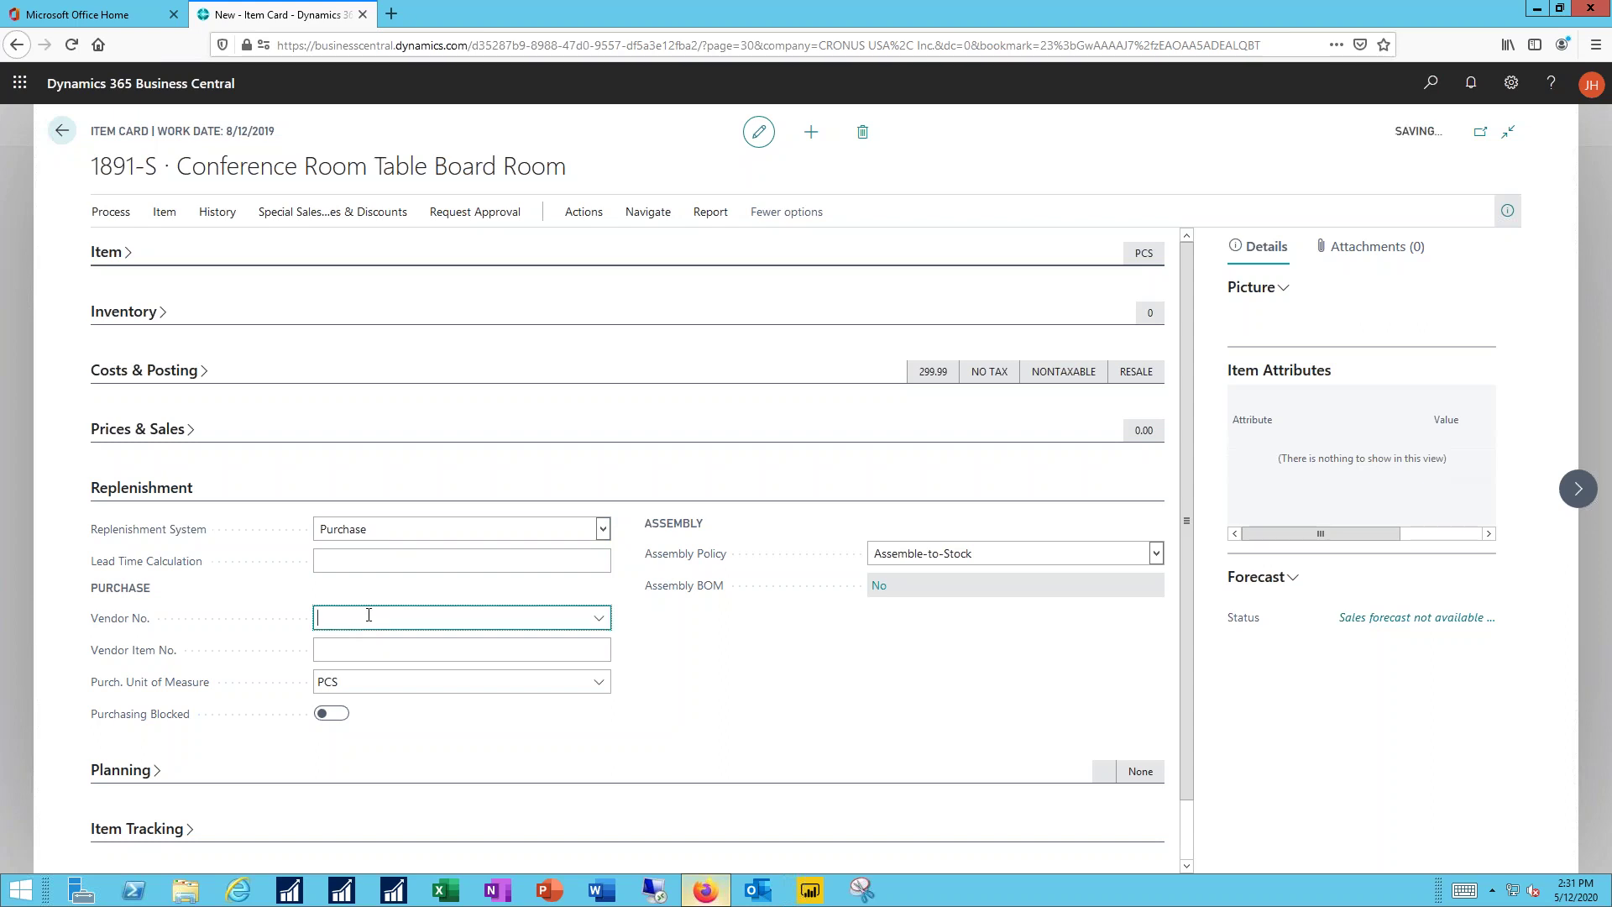
type("40000")
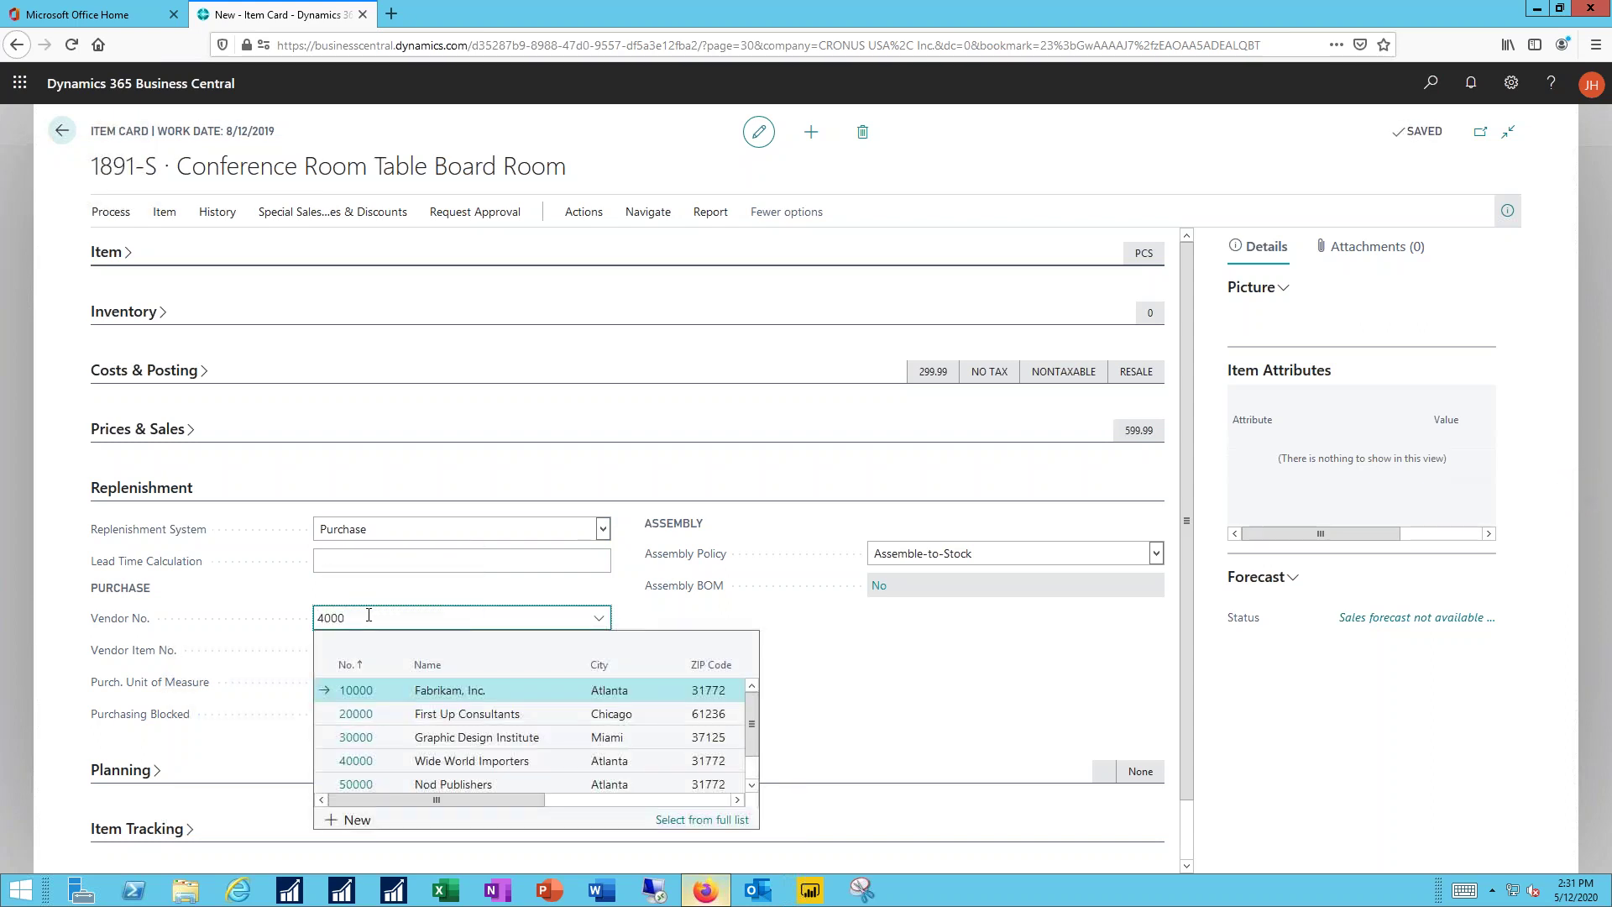
key("Tab")
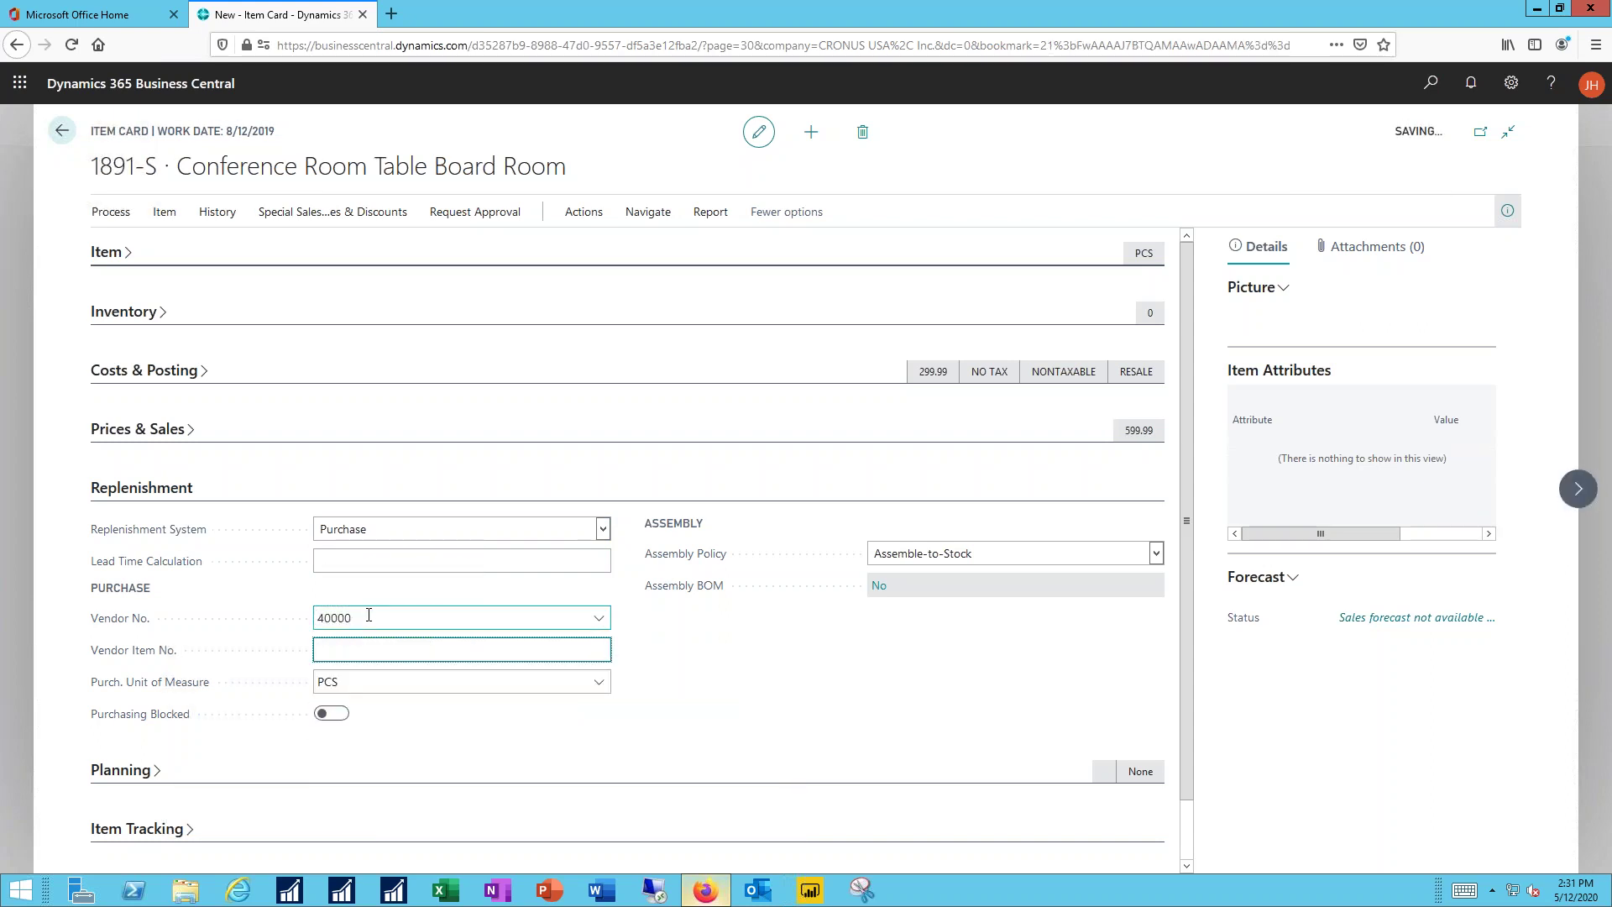
type("TBL-1234")
key("Tab")
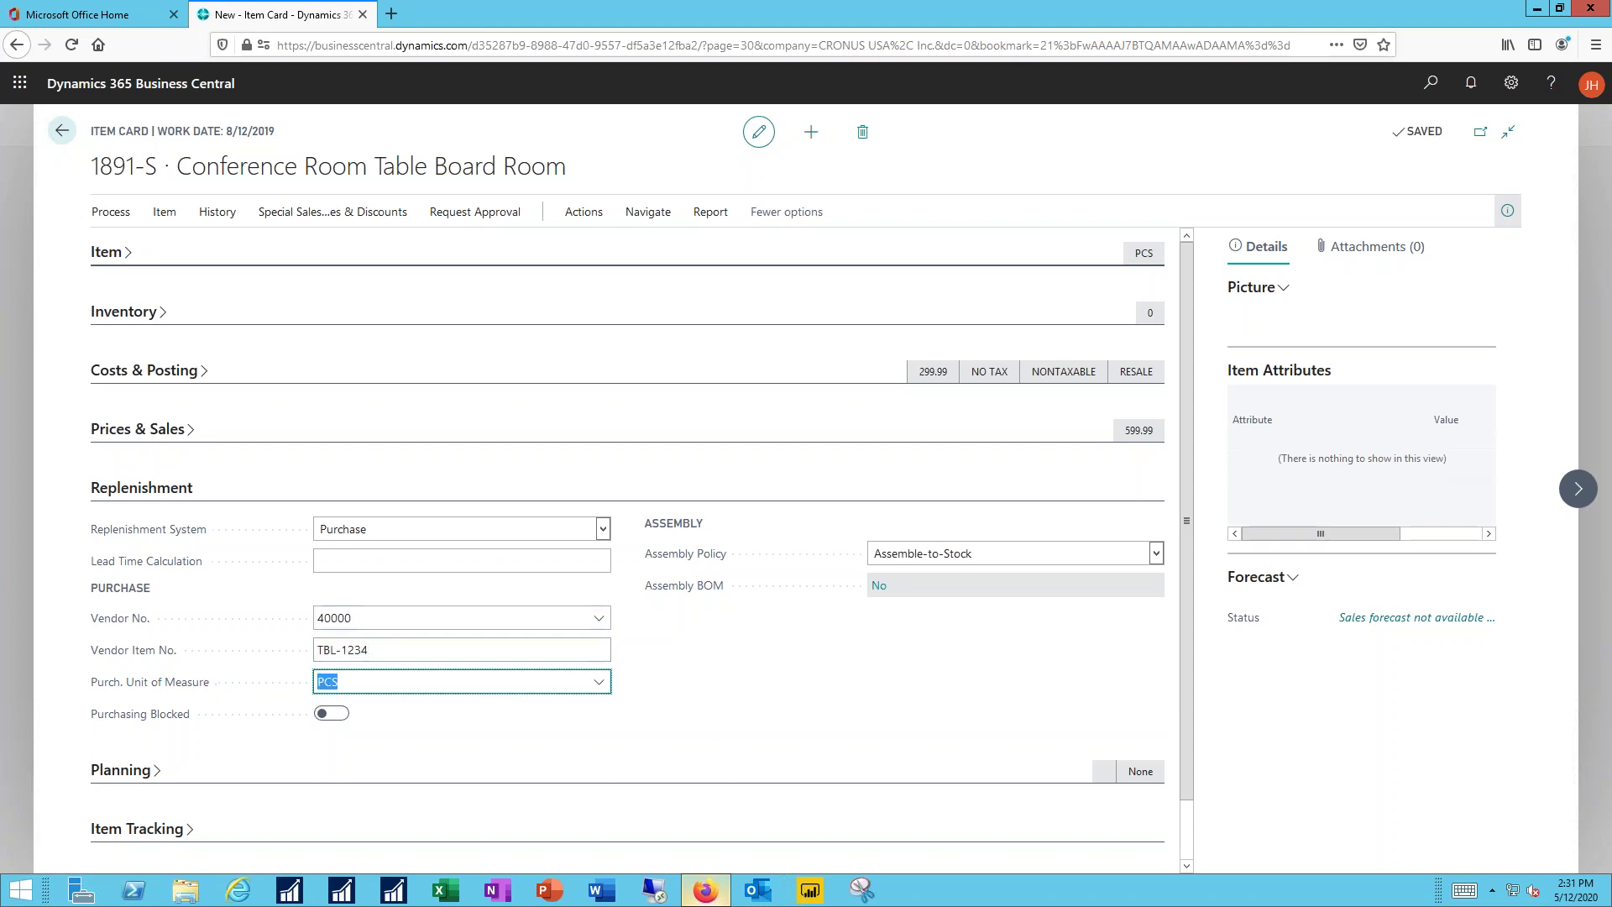
left_click(114, 493)
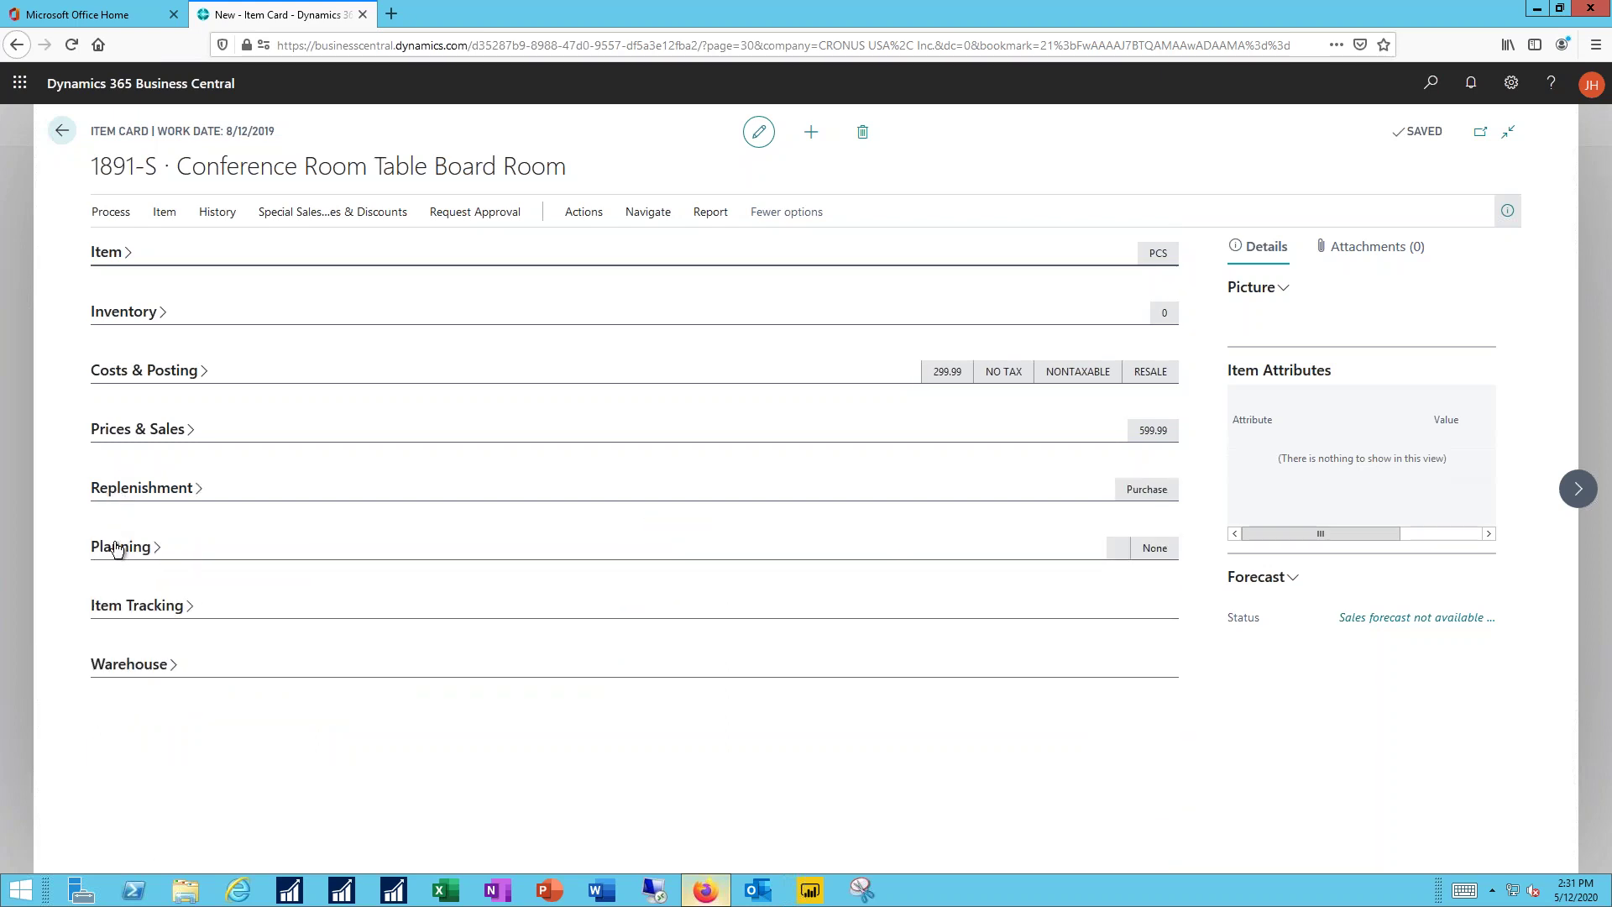
left_click(117, 547)
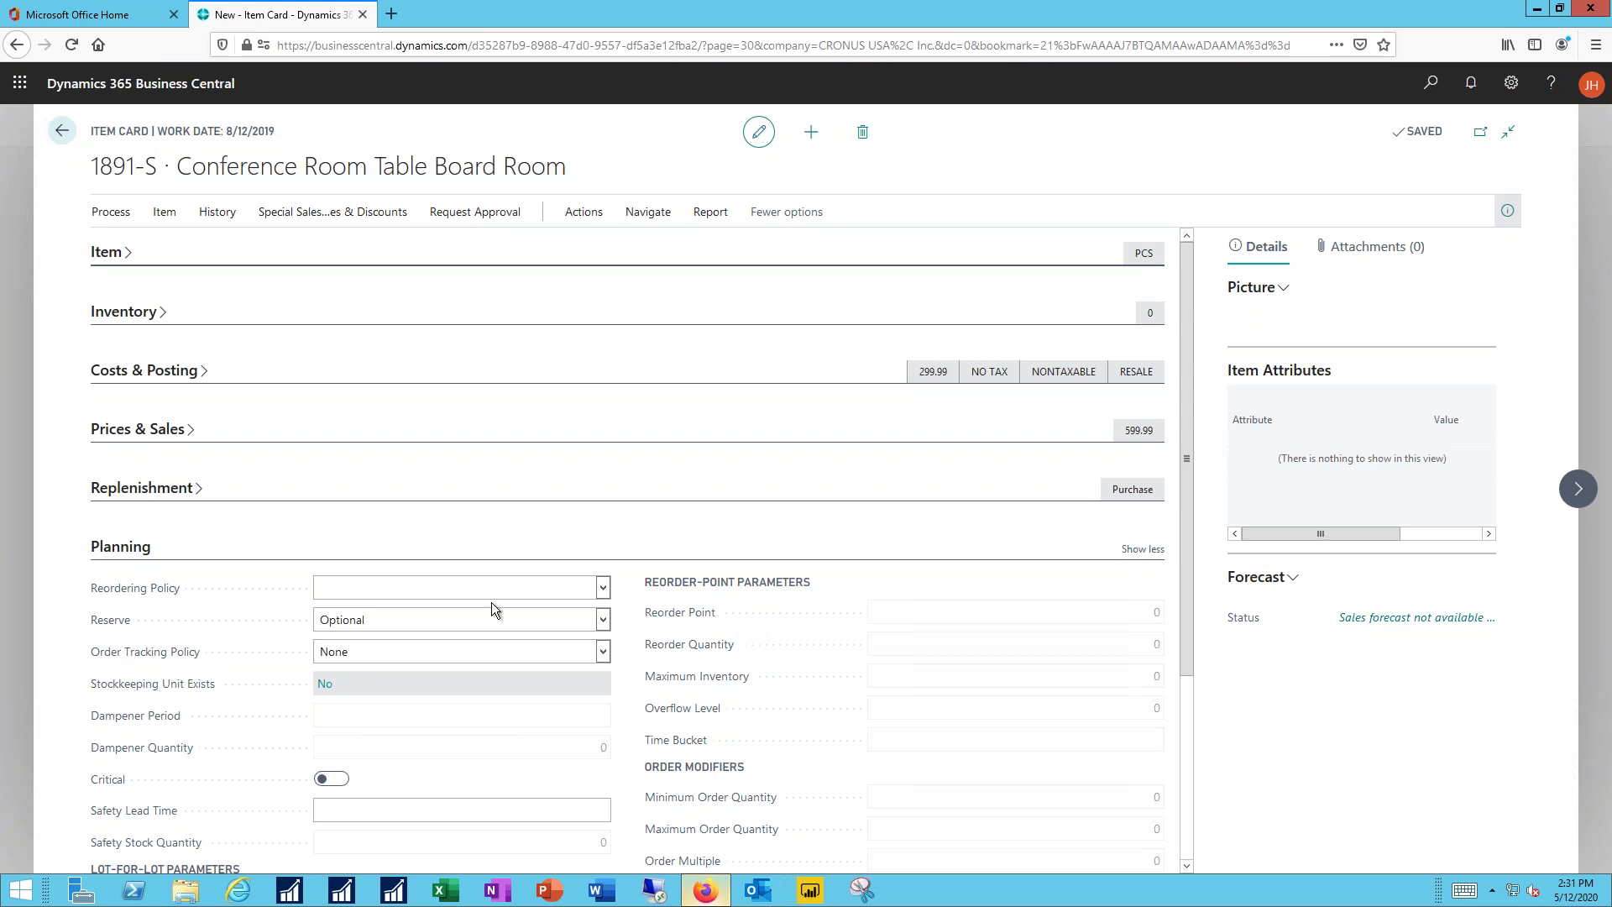
left_click(122, 548)
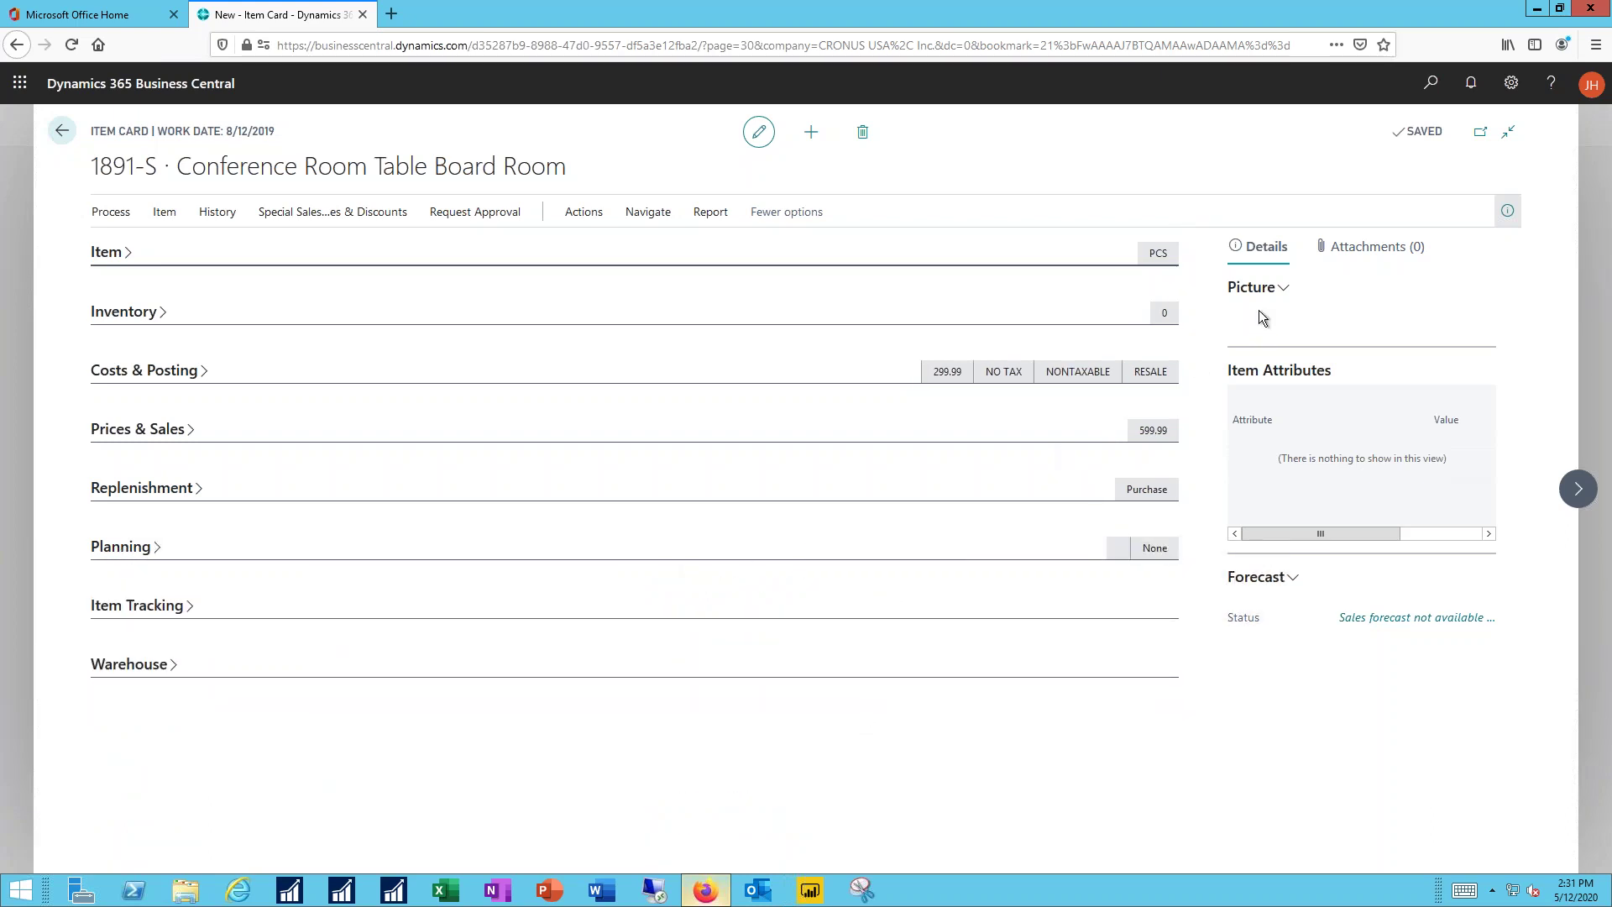
Import BoardRoomTable.png as the item picture and view the Image Analyzer attributes.
left_click(1282, 294)
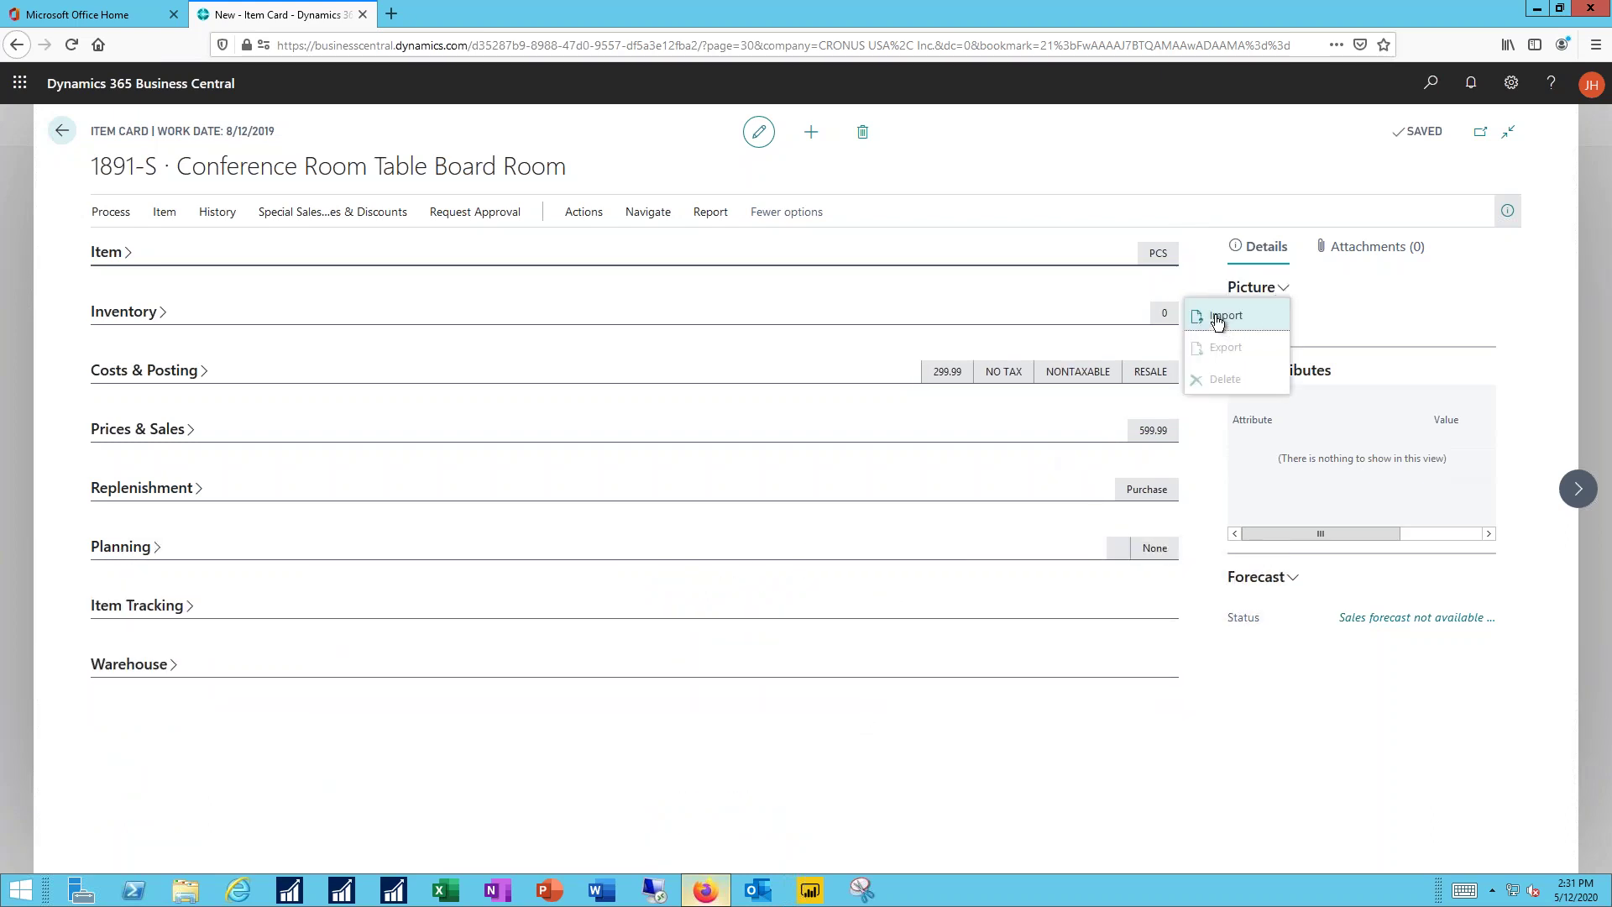
left_click(1226, 321)
left_click(903, 187)
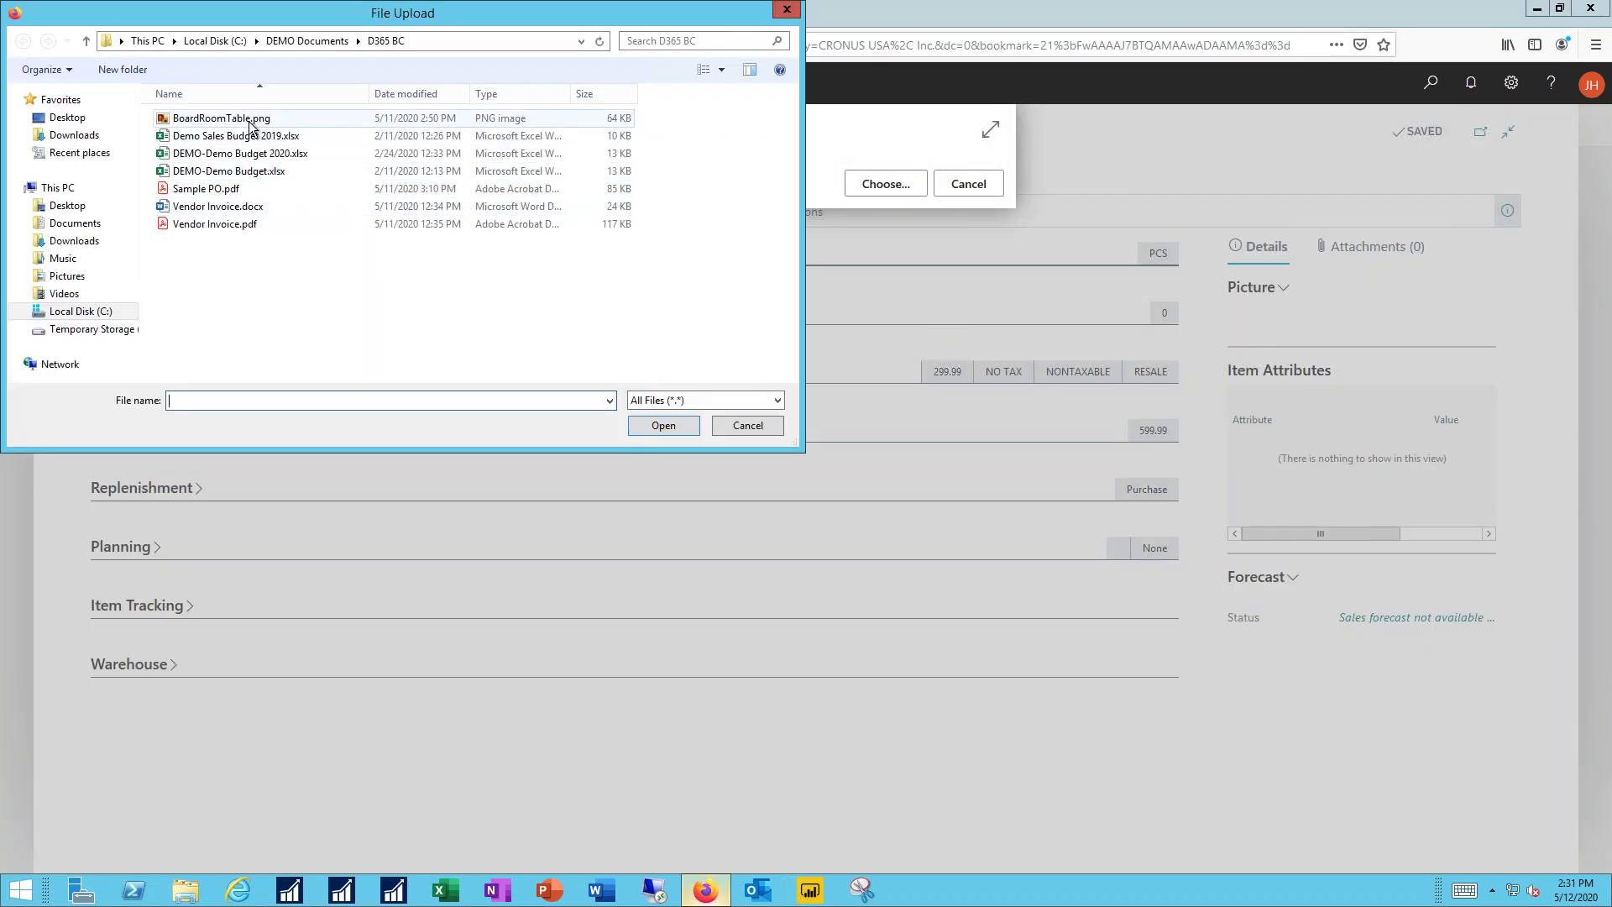
left_click(246, 120)
left_click(677, 429)
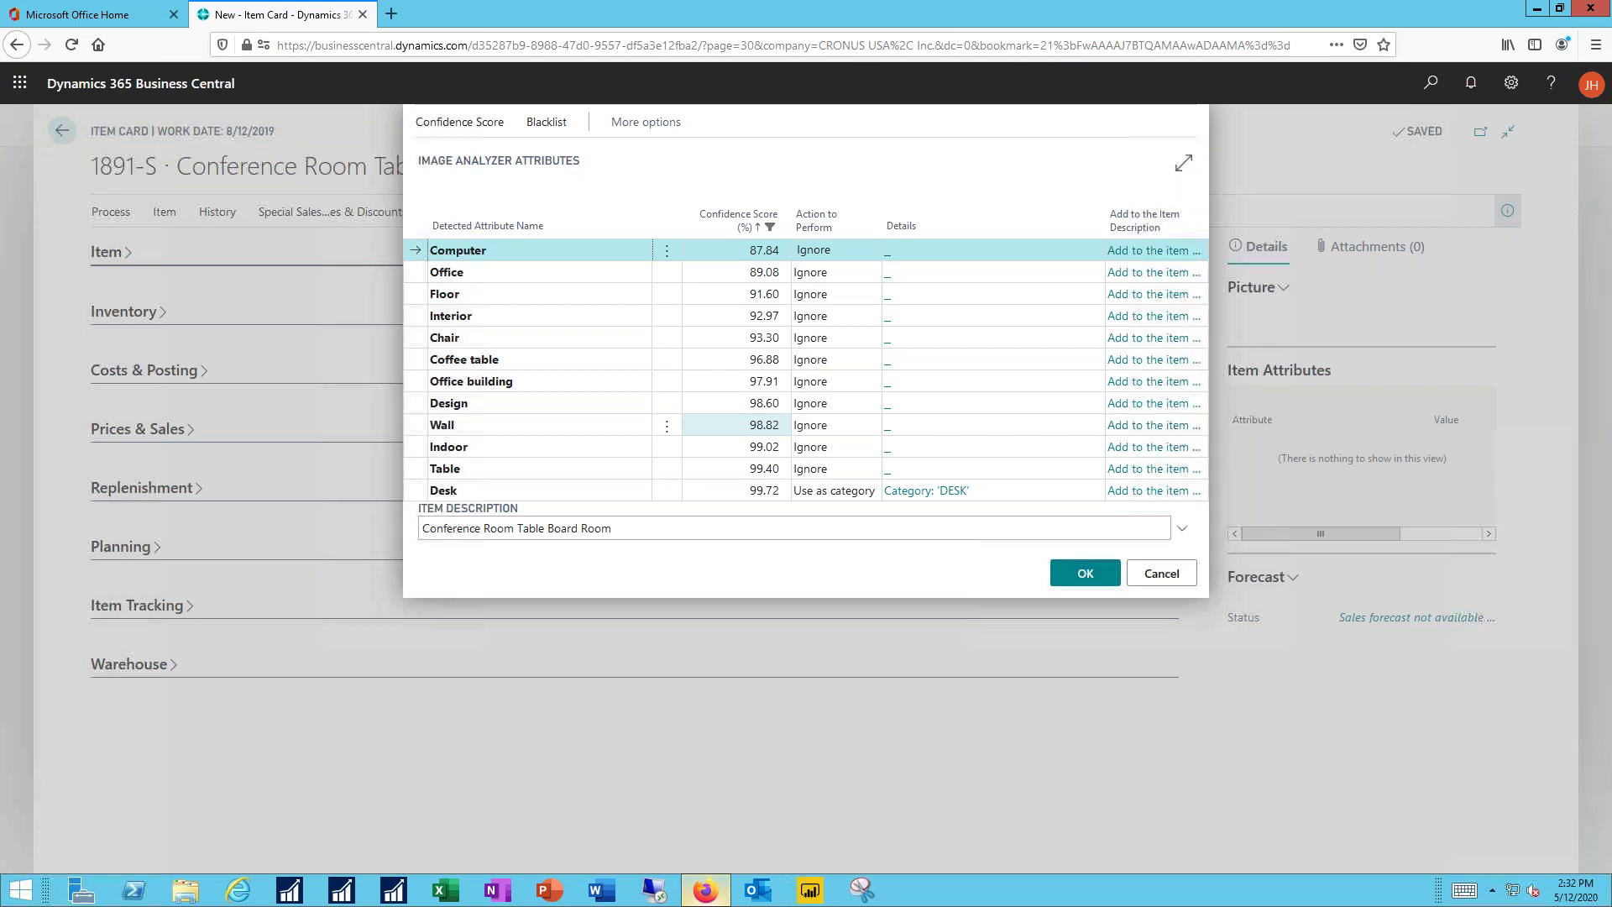
Use the detected Table as the Material Description attribute and keep the analyzed picture.
left_click(666, 469)
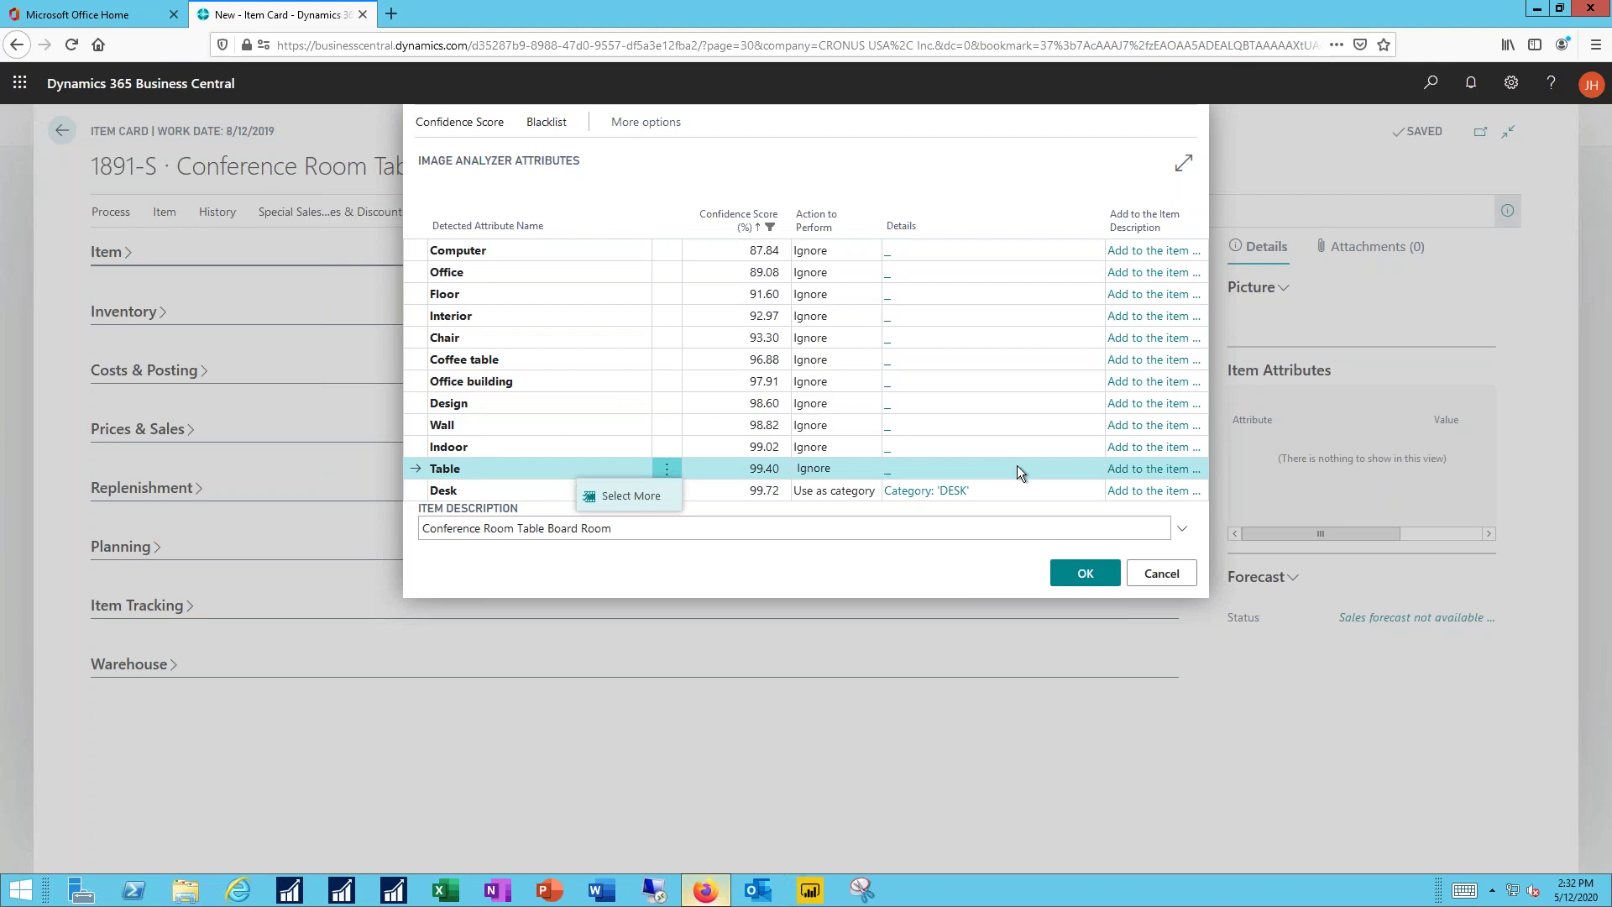
left_click(828, 465)
left_click(828, 466)
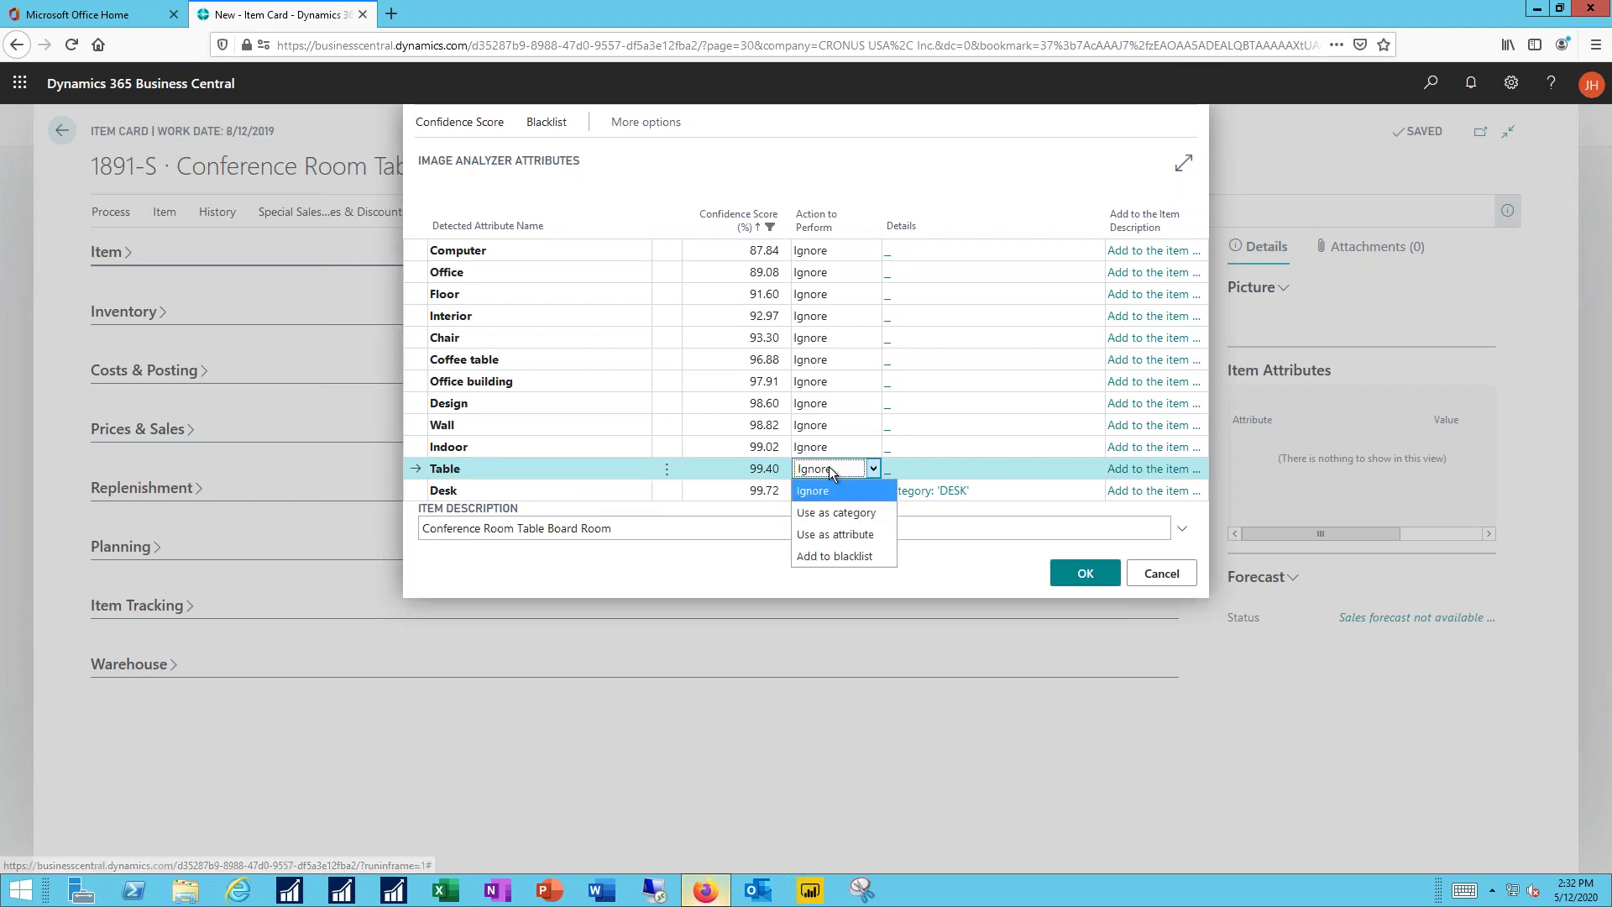
left_click(845, 534)
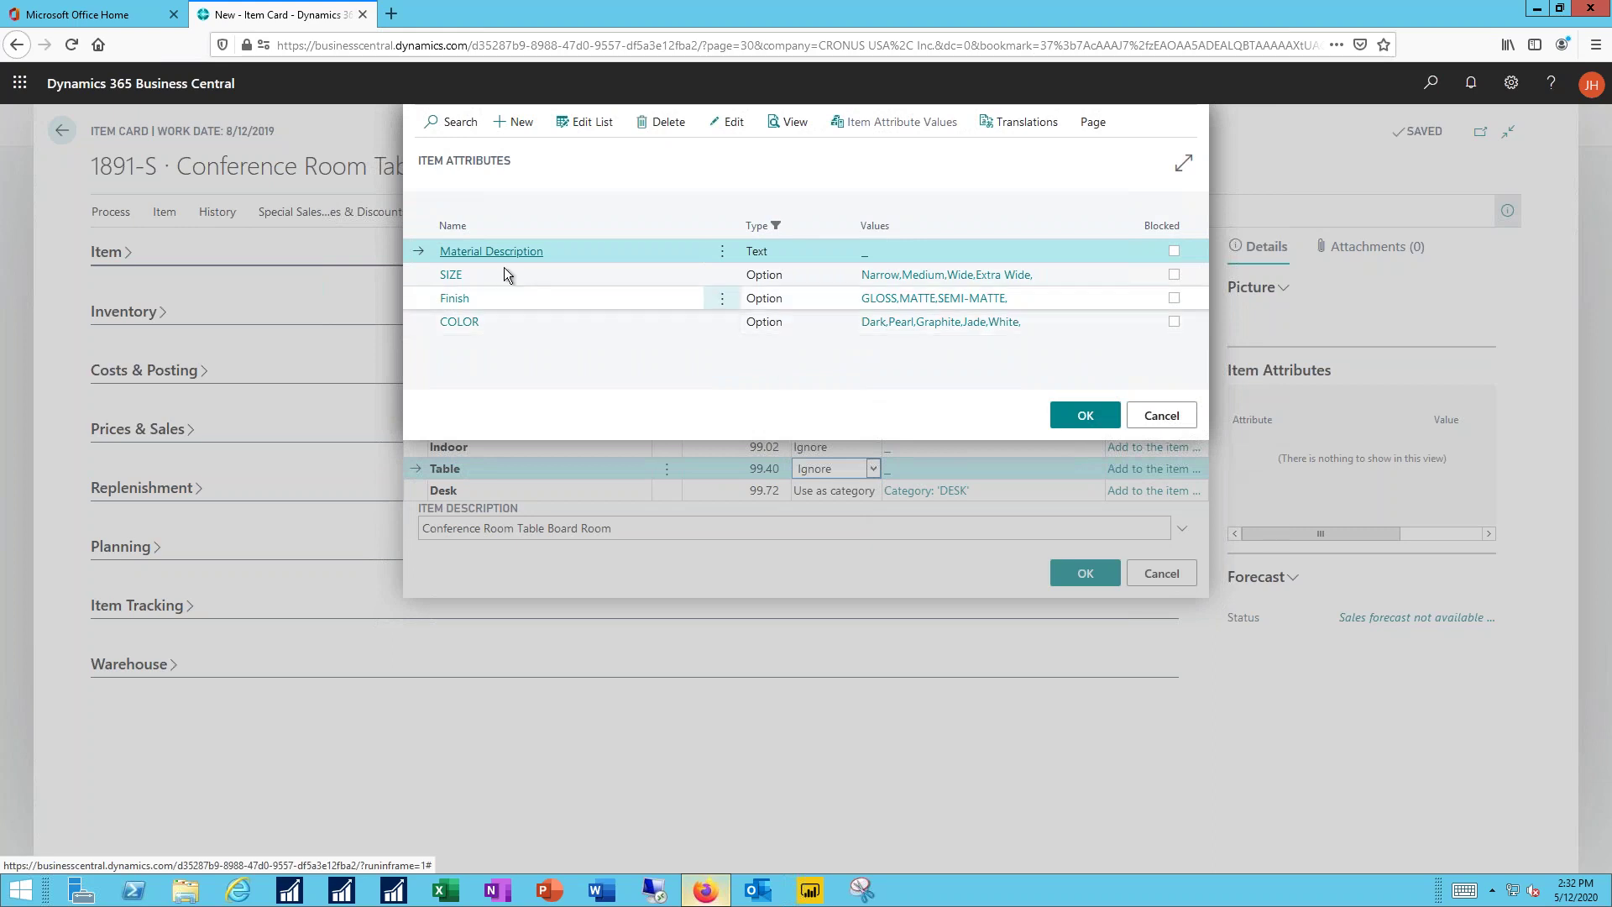
left_click(1088, 415)
left_click(1085, 572)
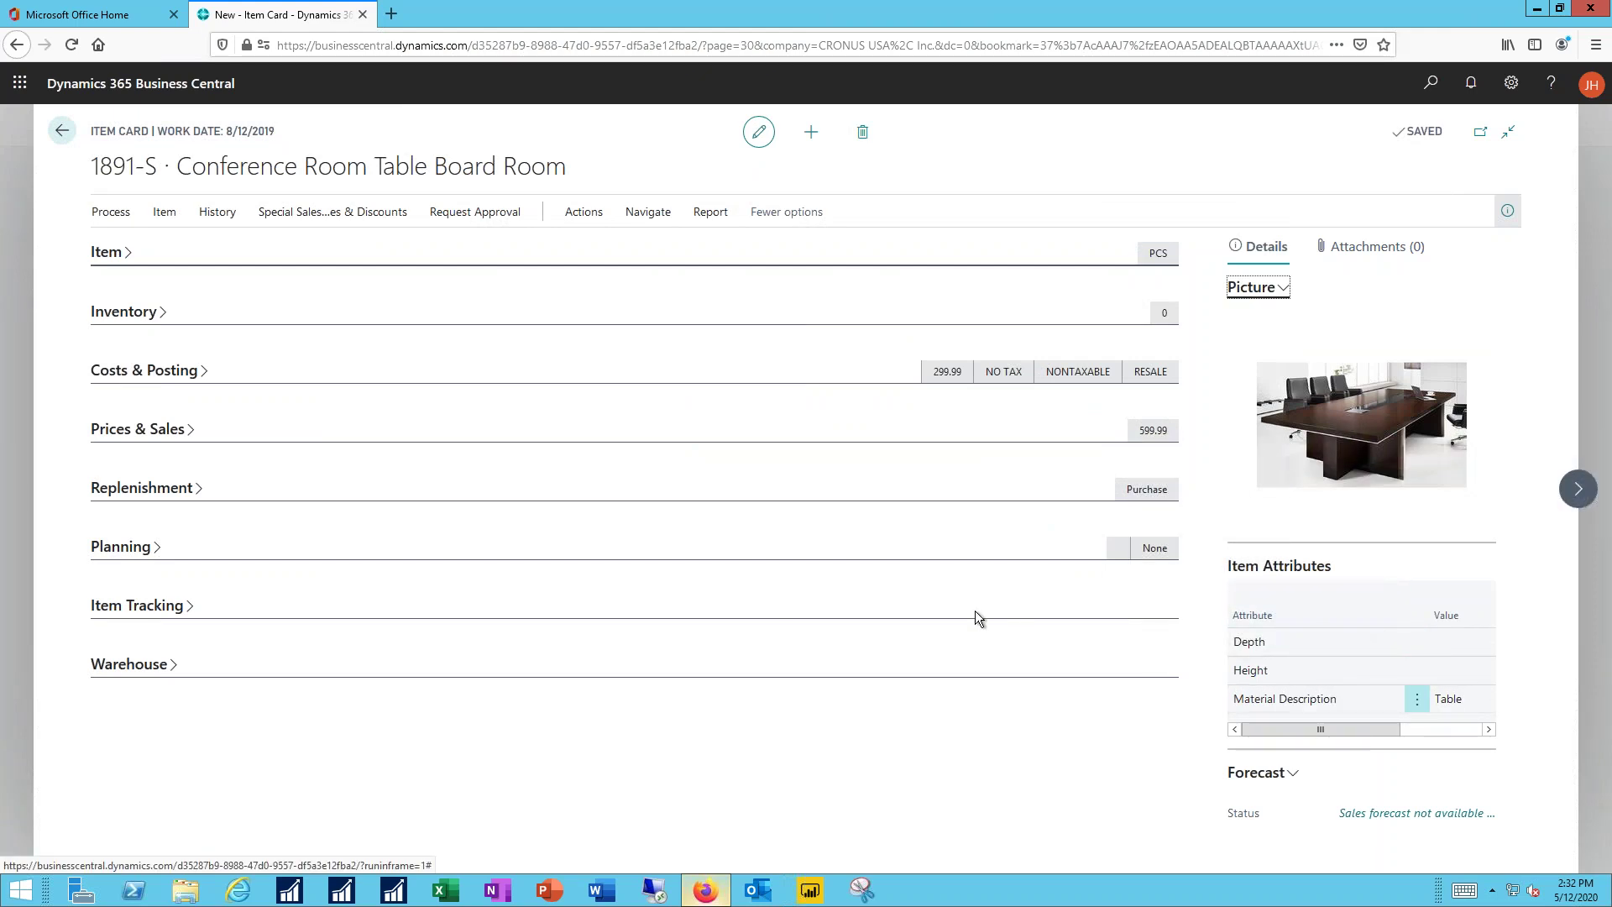
Adjust inventory for item 1891-S to a new quantity of 1 at the MAIN warehouse.
left_click(64, 133)
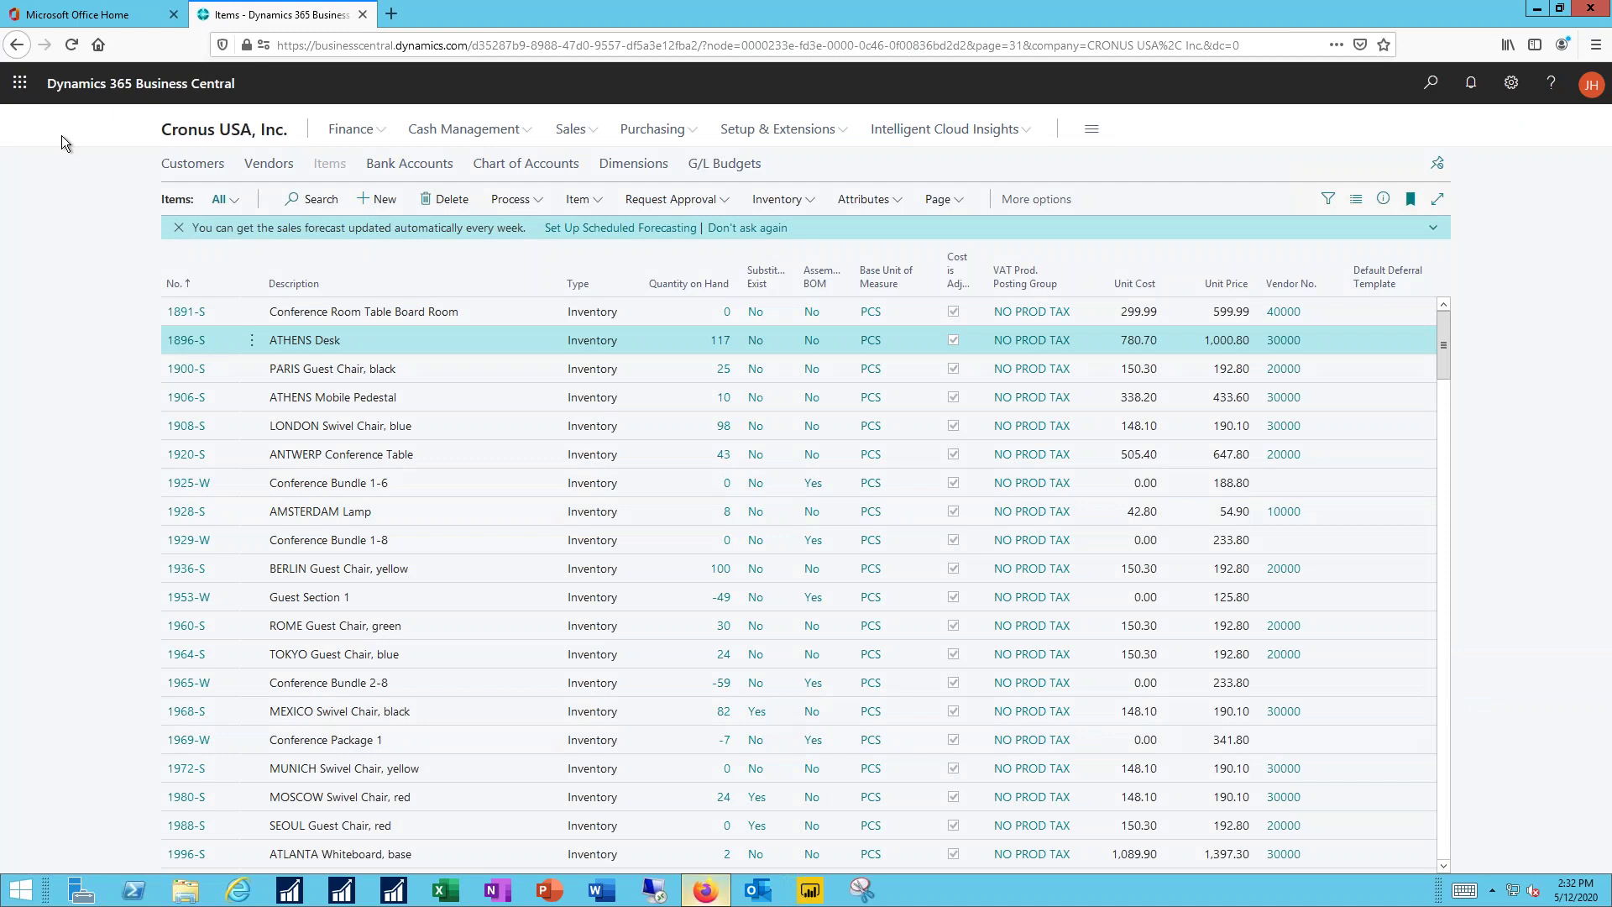
left_click(311, 315)
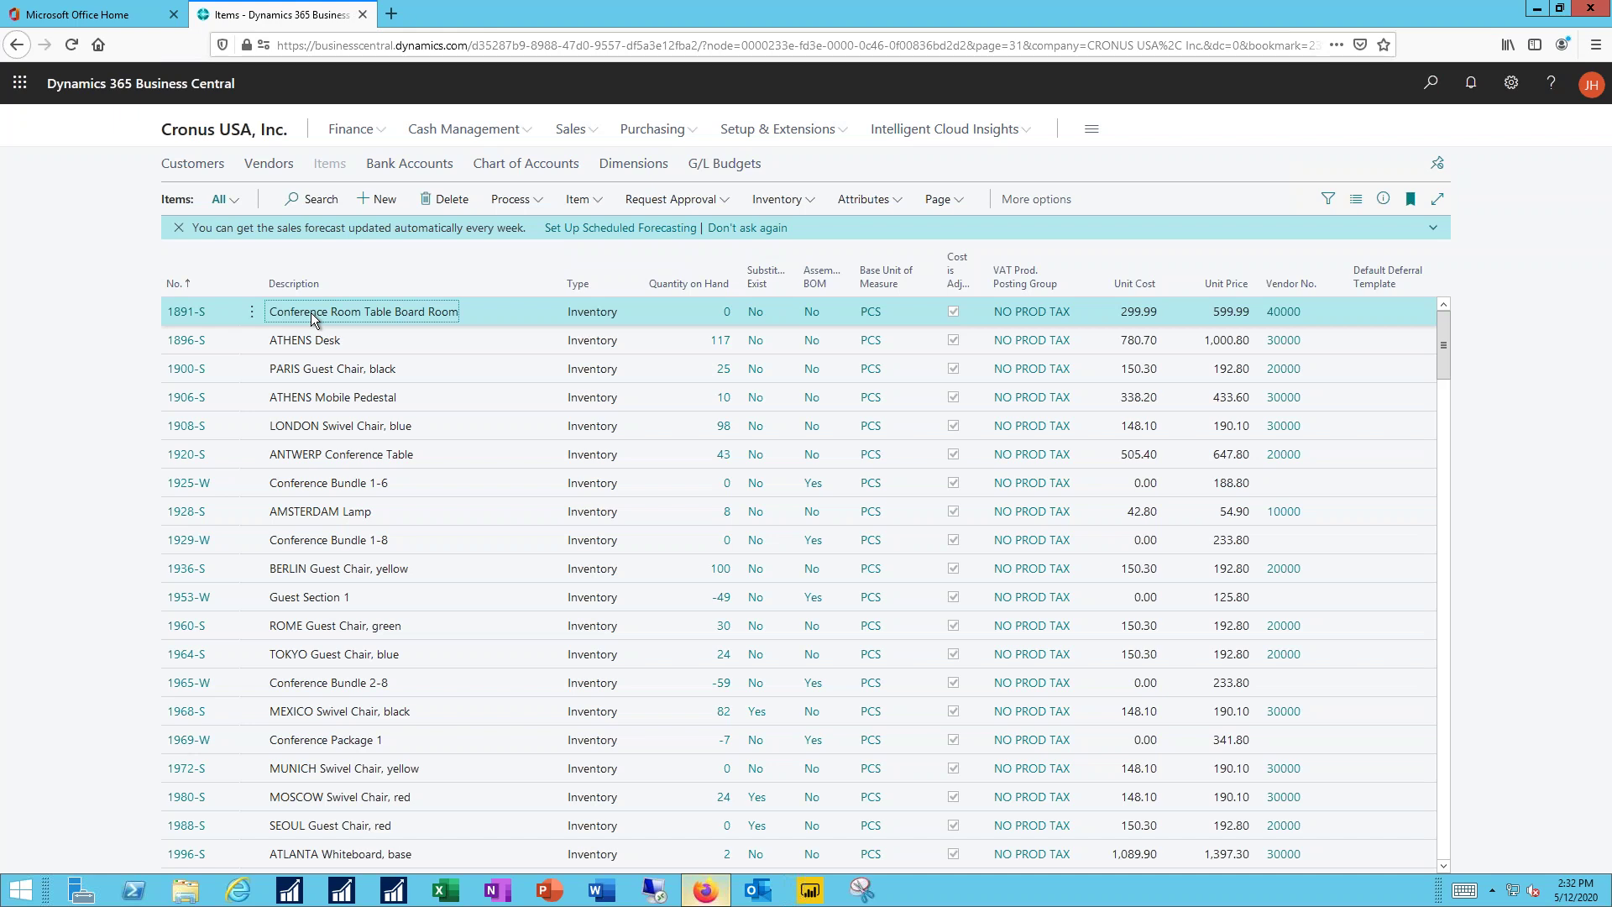
left_click(597, 206)
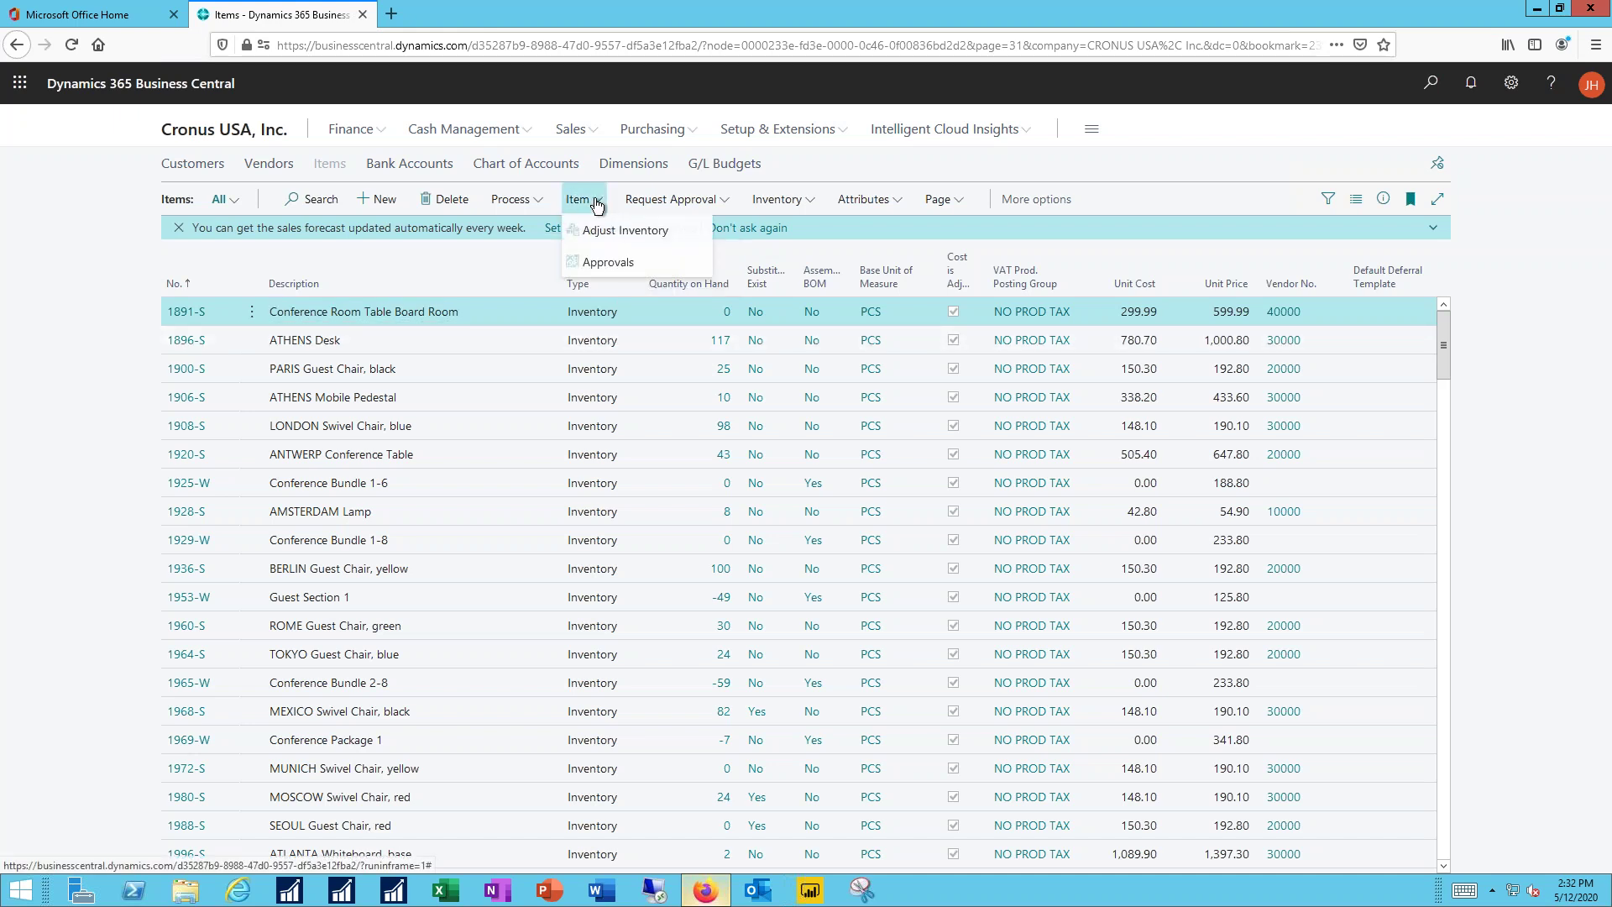
left_click(599, 239)
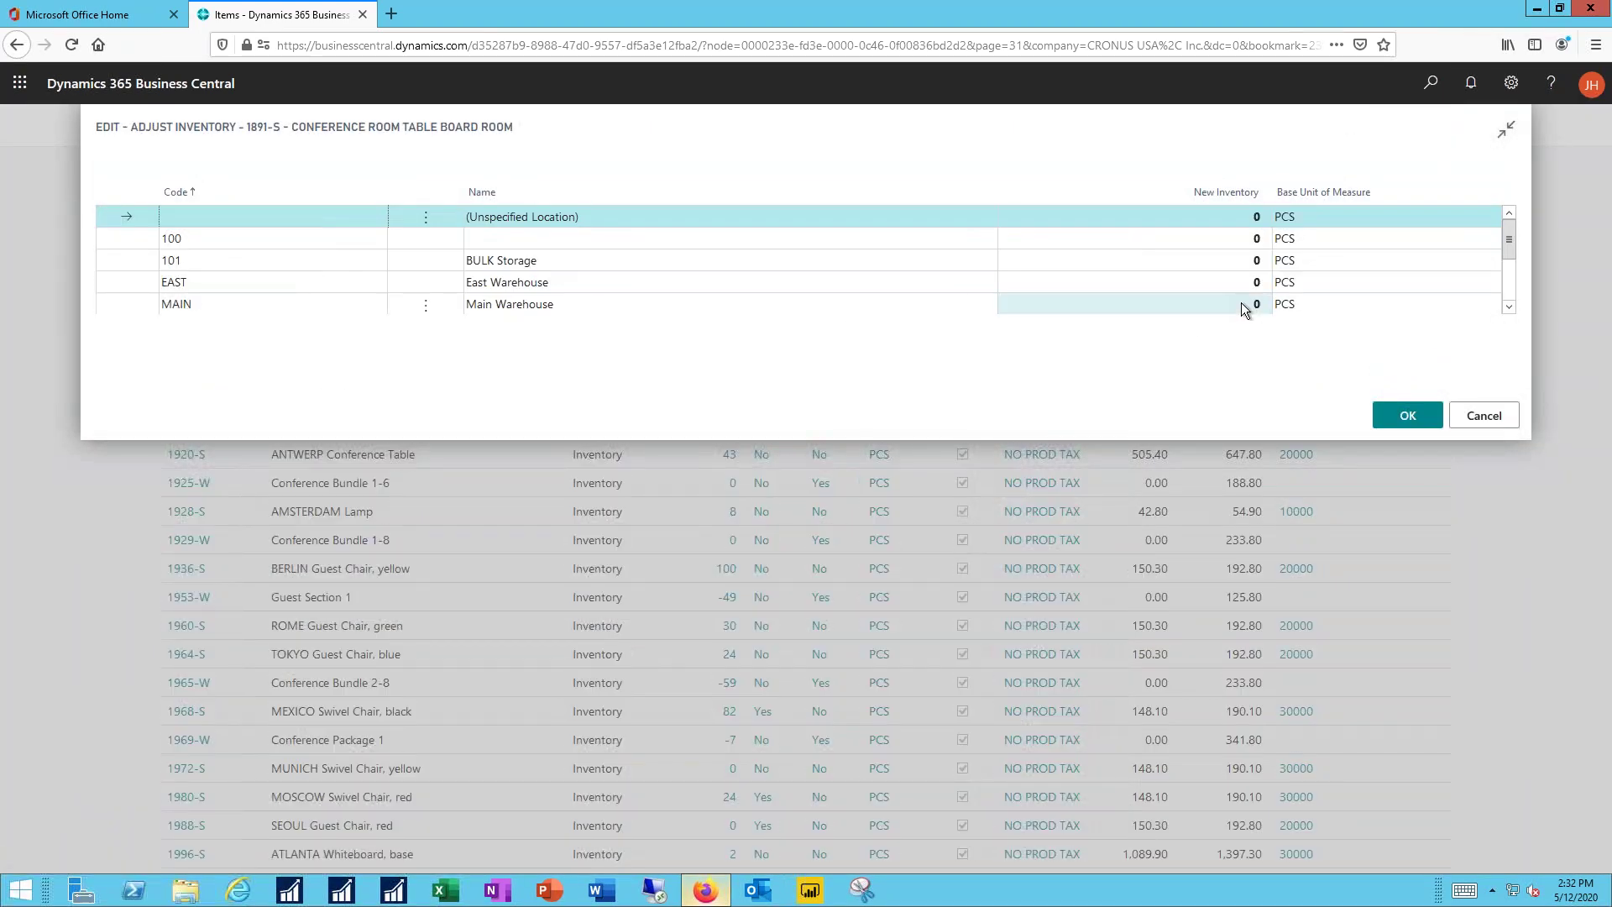
left_click(1242, 304)
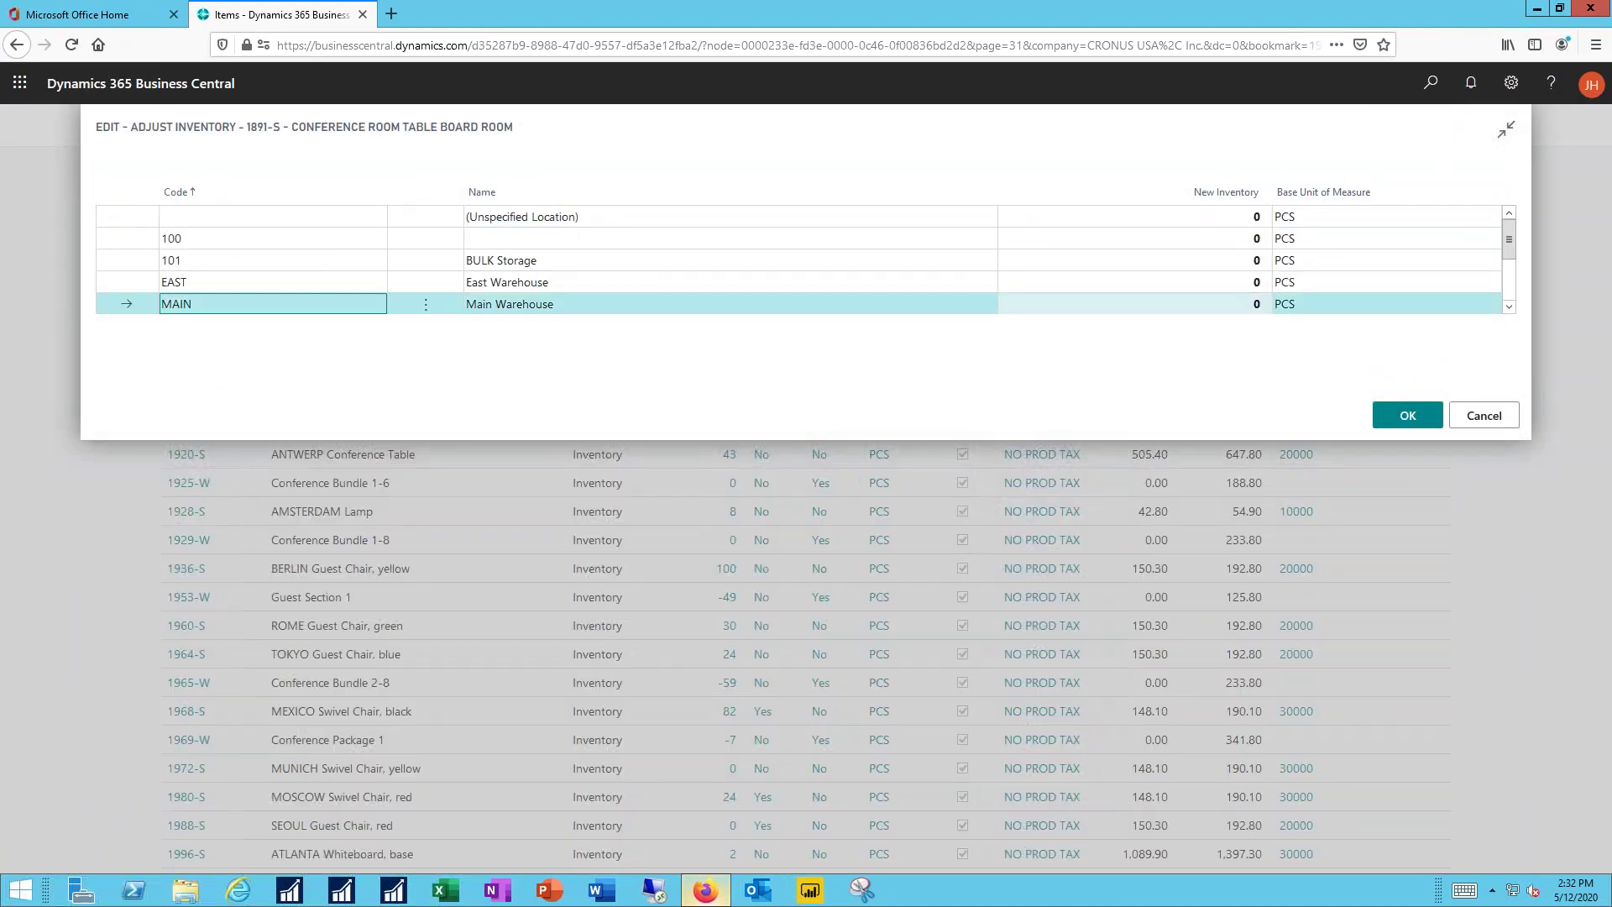
key("Tab")
type("1")
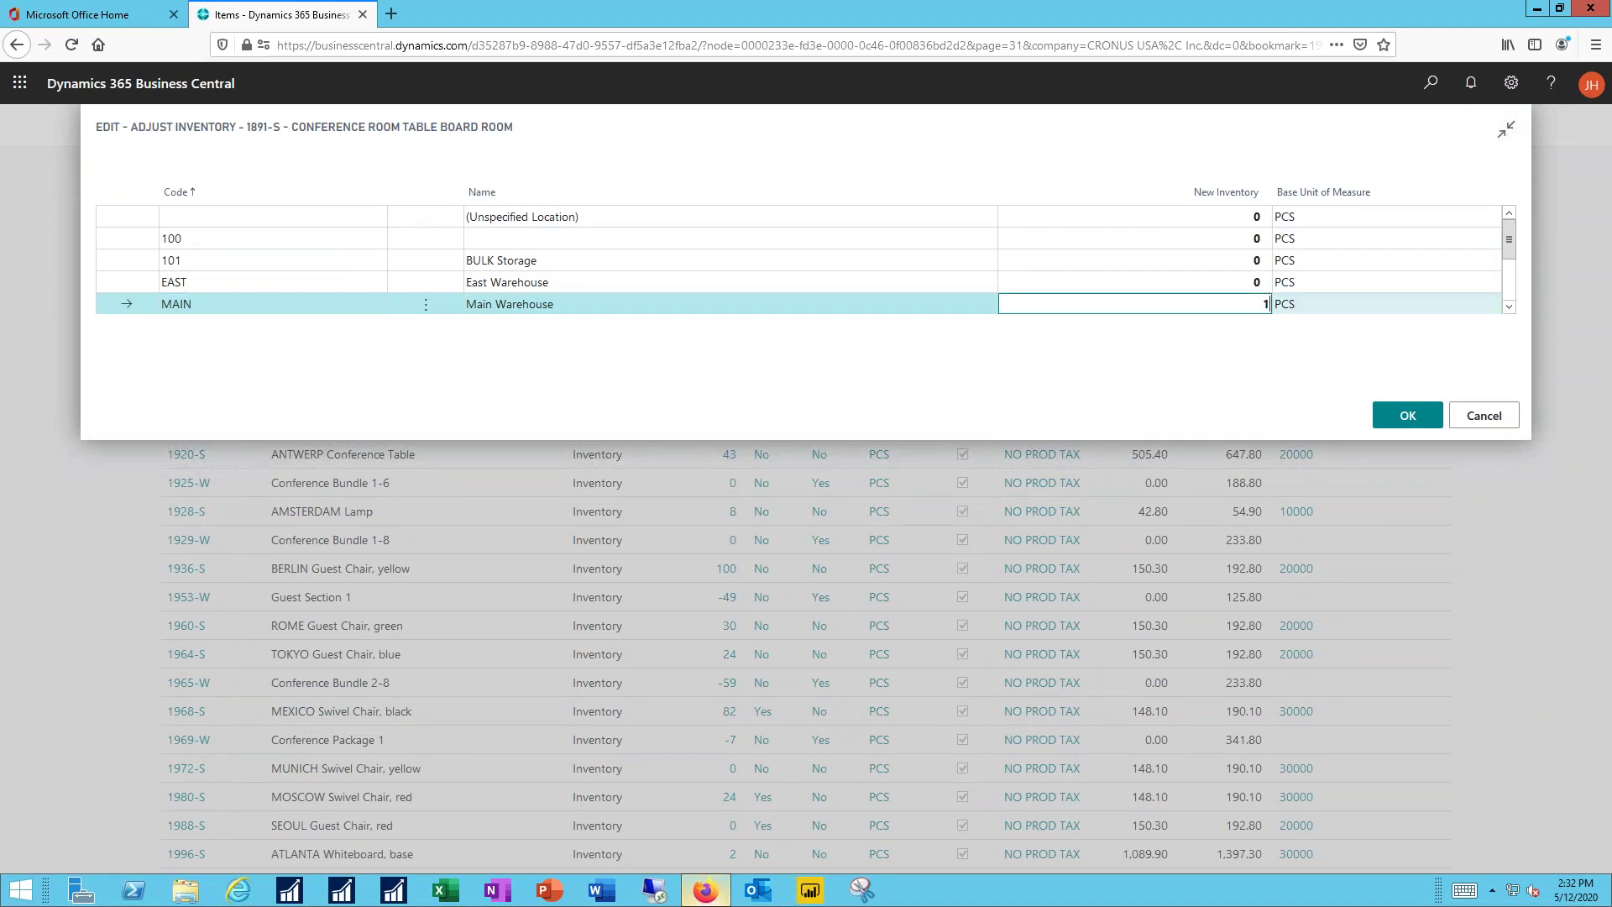
key("Down")
left_click(1398, 420)
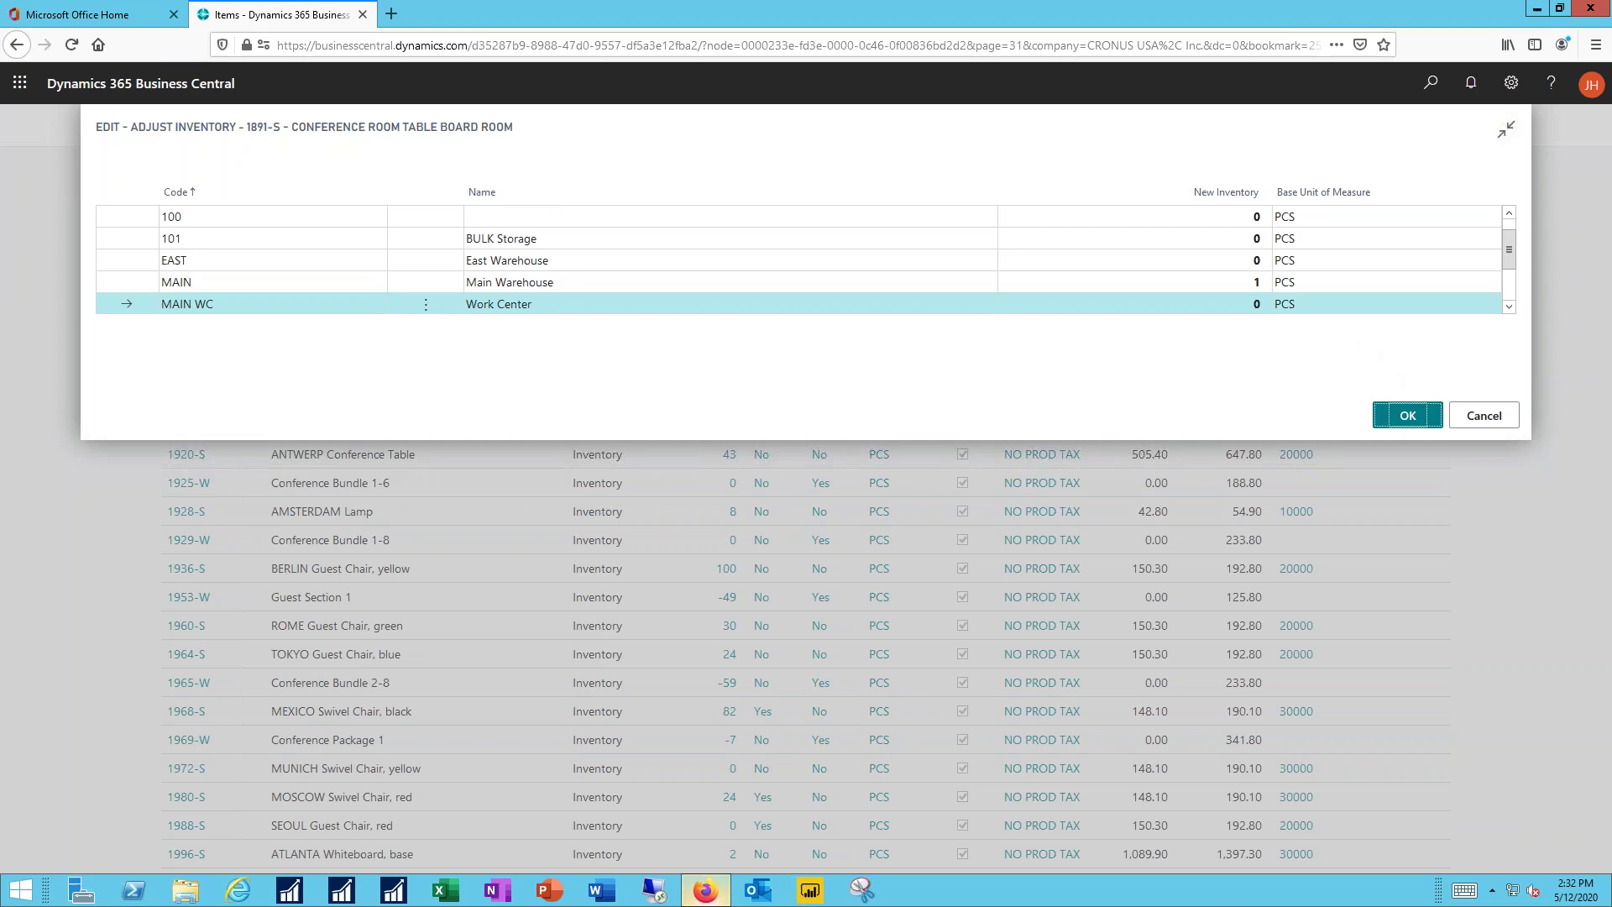